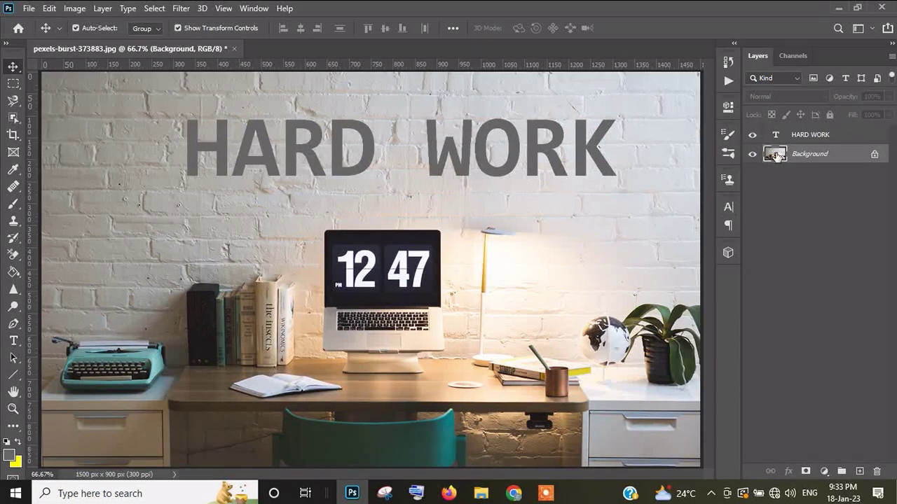
Duplicate the Background layer into a new document named EQFEFQWEQ
right_click(838, 158)
left_click(774, 180)
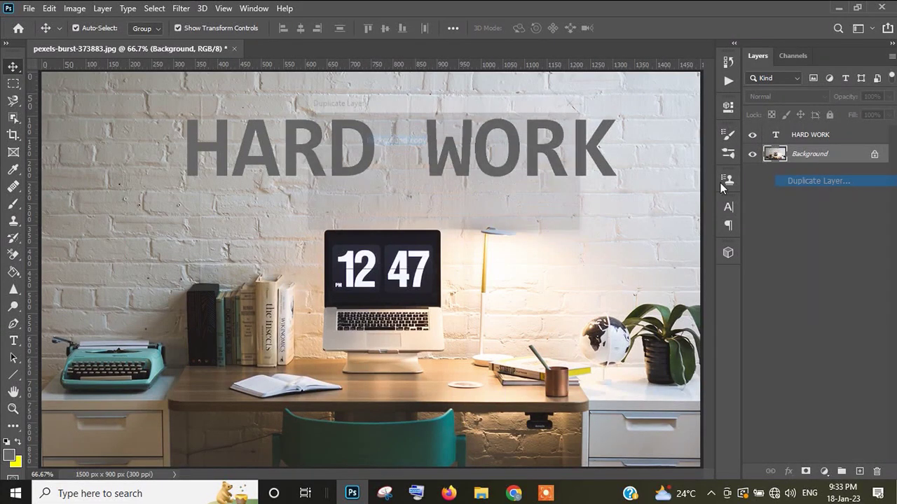
left_click(456, 181)
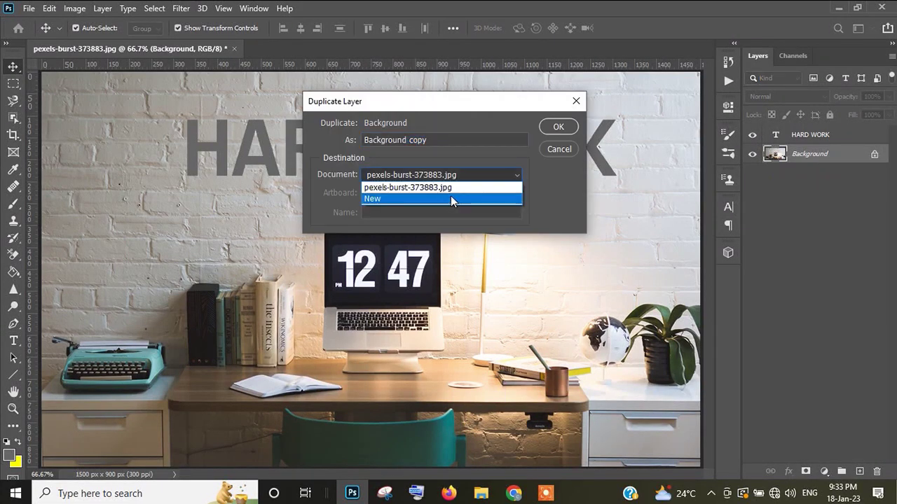
left_click(451, 196)
type("EQFEFQWEQ")
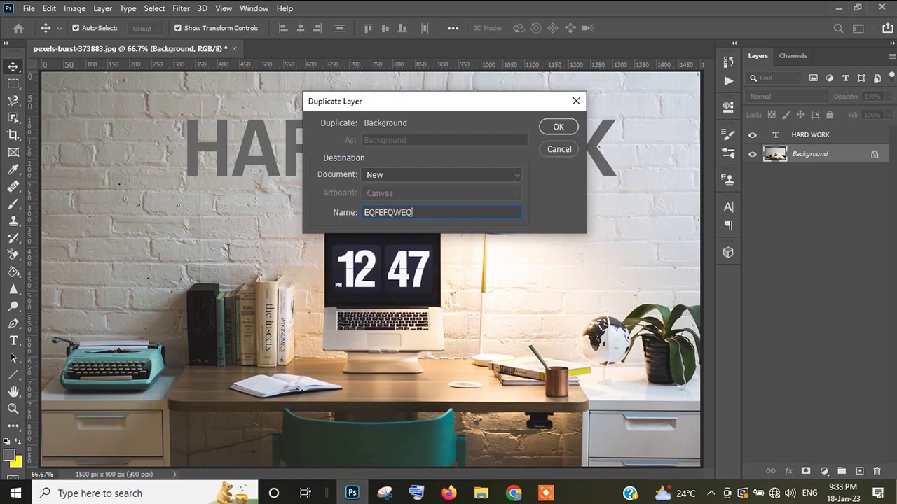
left_click(553, 127)
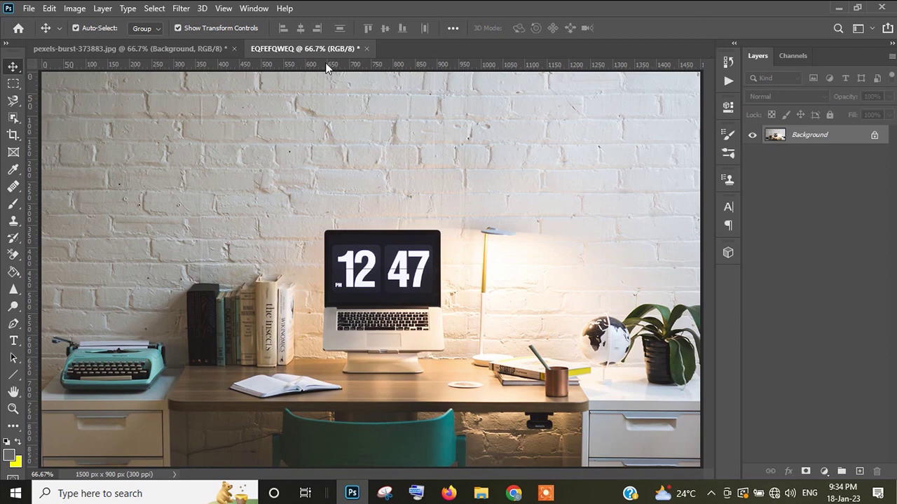
Save EQFEFQWEQ as a PSD file and return to the HARD WORK image
key("ctrl")
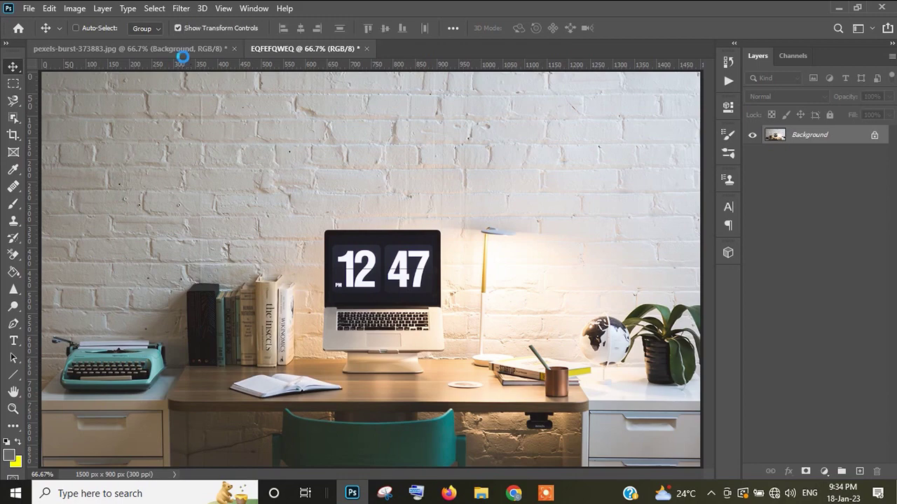
key("ctrl+s")
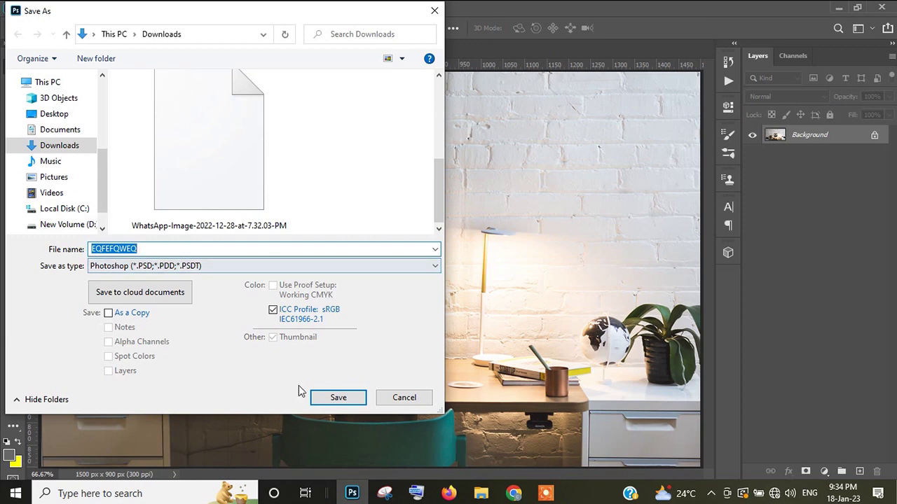
scroll(91, 217, "down", 2)
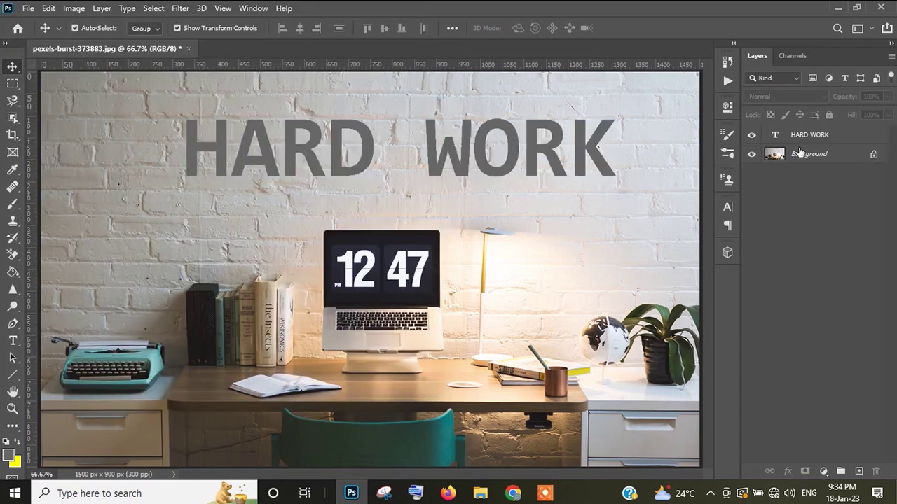
Select the HARD WORK text layer and convert it to a Smart Object
left_click(800, 140)
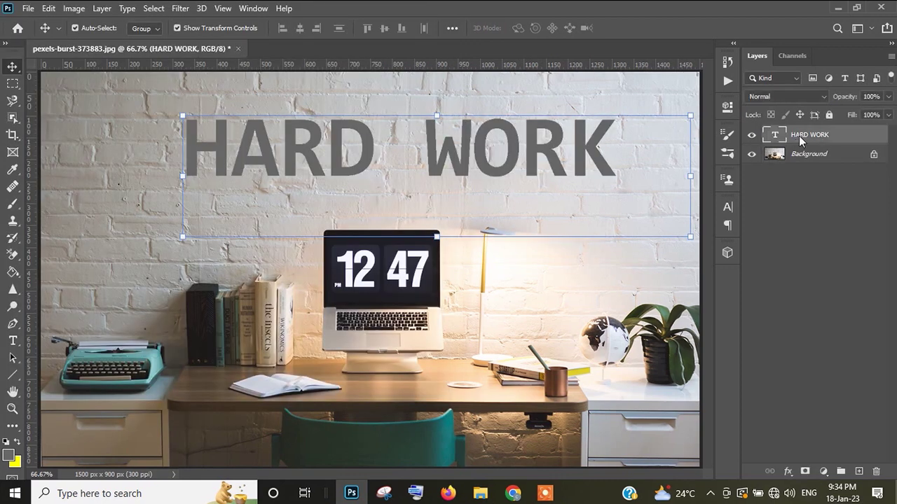
right_click(799, 136)
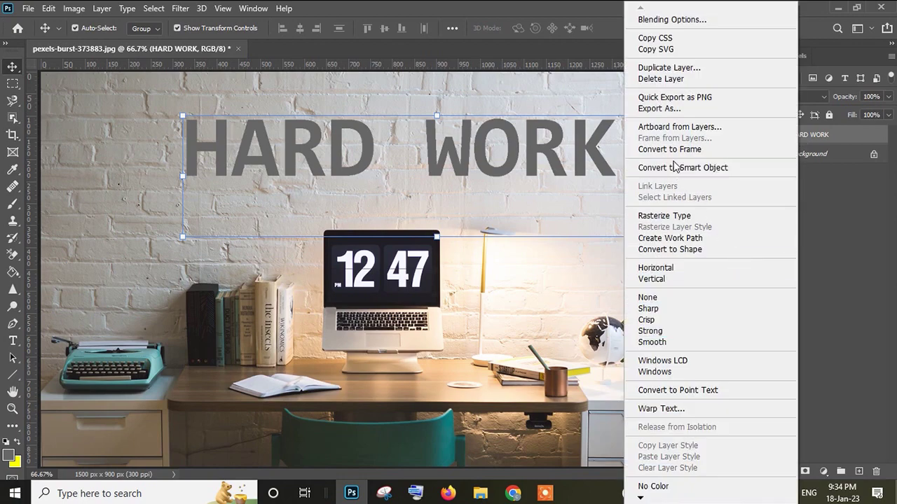
left_click(674, 167)
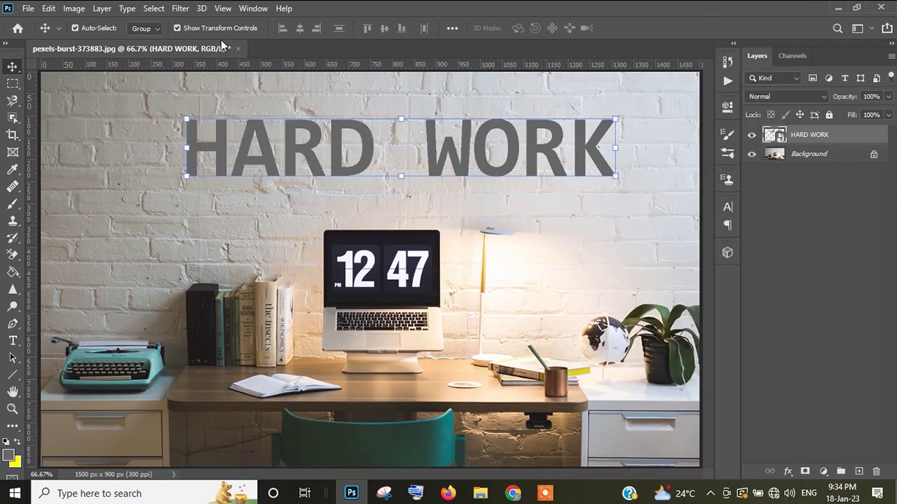
Apply Filter > Distort > Displace to HARD WORK using EQFEFQWEQ.psd as the map
left_click(180, 8)
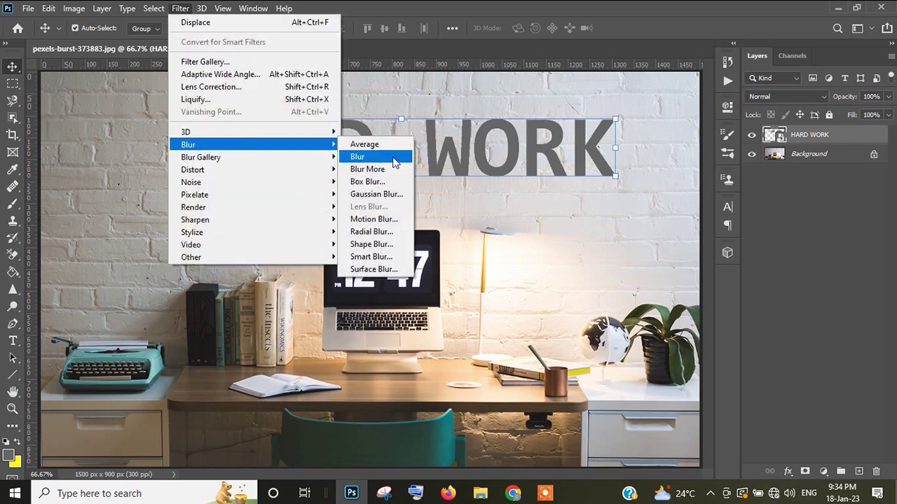
mouse_move(187, 144)
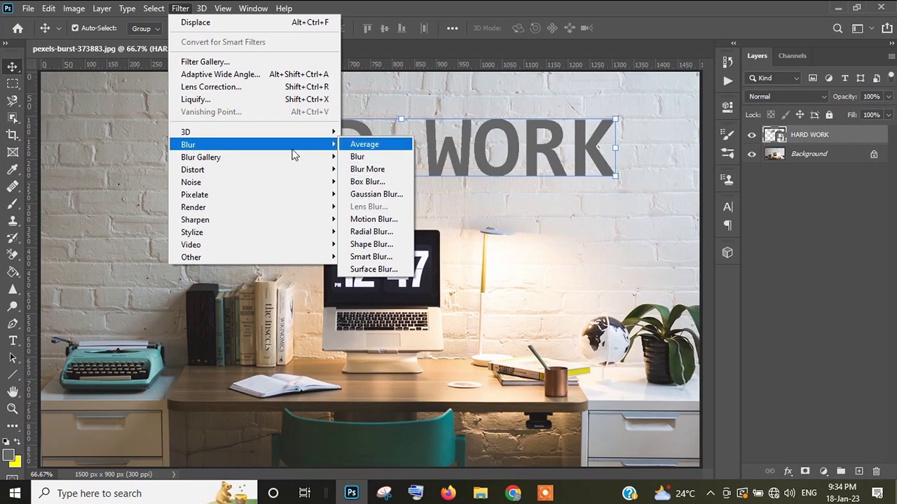
mouse_move(192, 170)
left_click(382, 170)
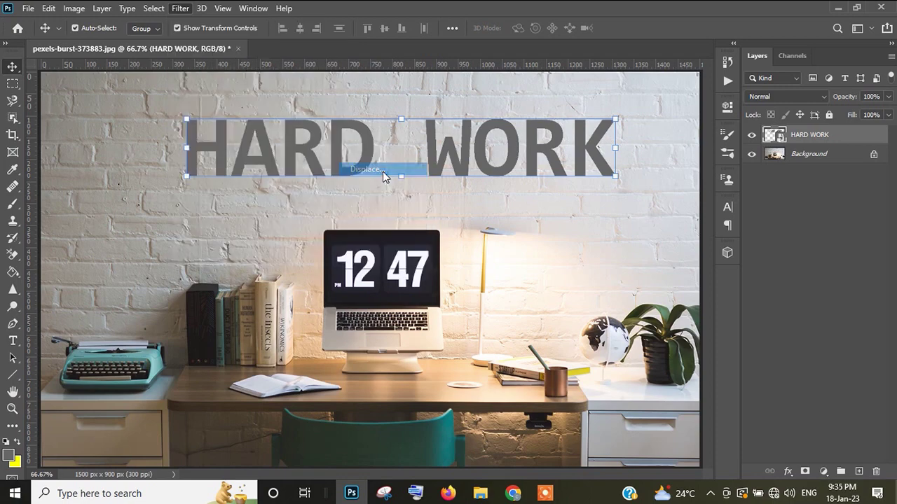
left_click(515, 144)
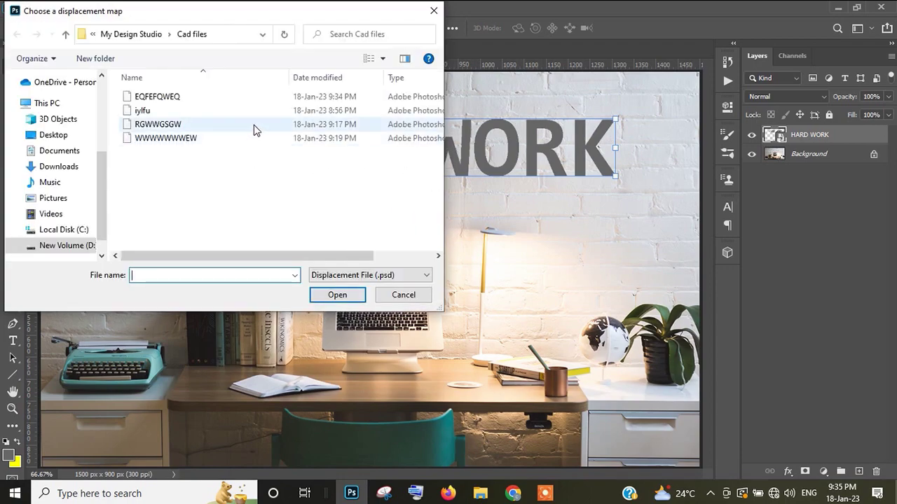
left_click(284, 97)
left_click(337, 295)
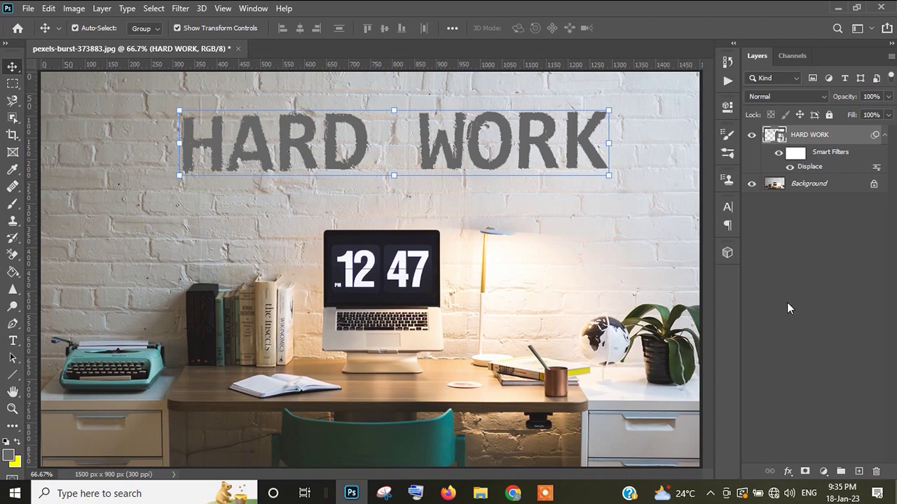
right_click(833, 139)
In HARD WORK's Blending Options, set the Underlying Layer black slider to 35
left_click(695, 26)
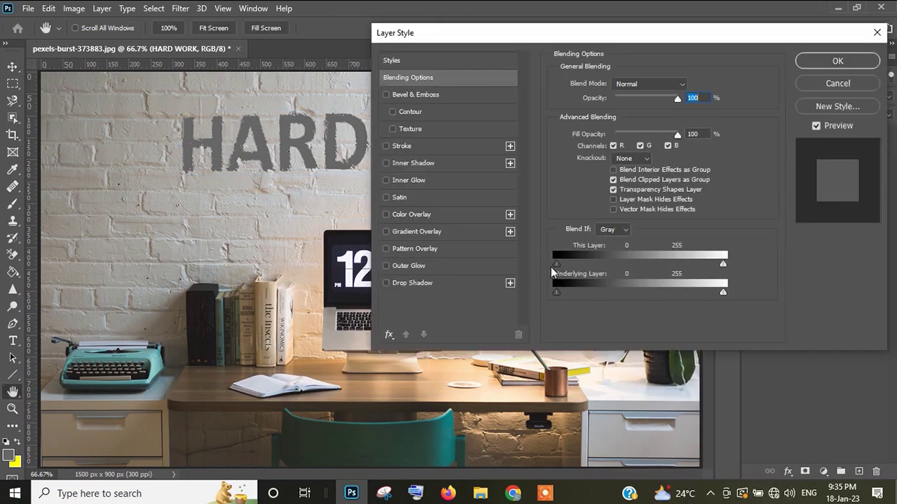
left_click_drag(557, 291, 586, 289)
left_click_drag(625, 287, 627, 286)
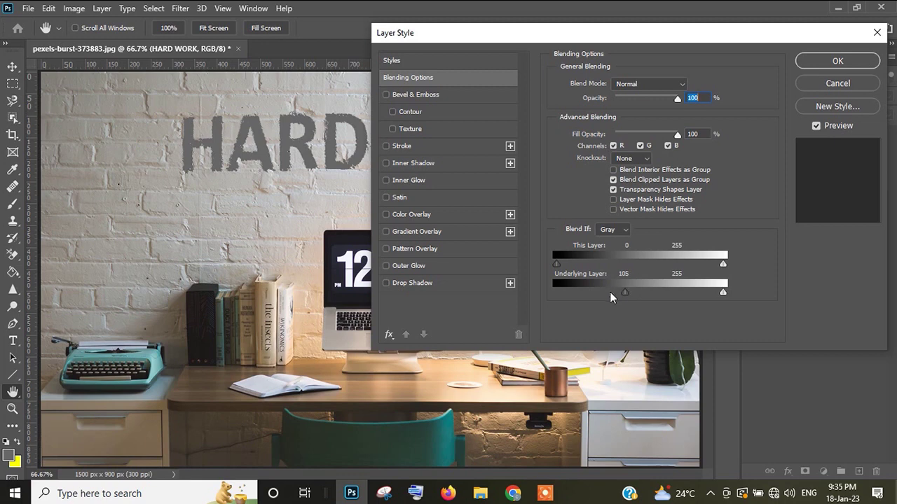
left_click_drag(588, 299, 579, 302)
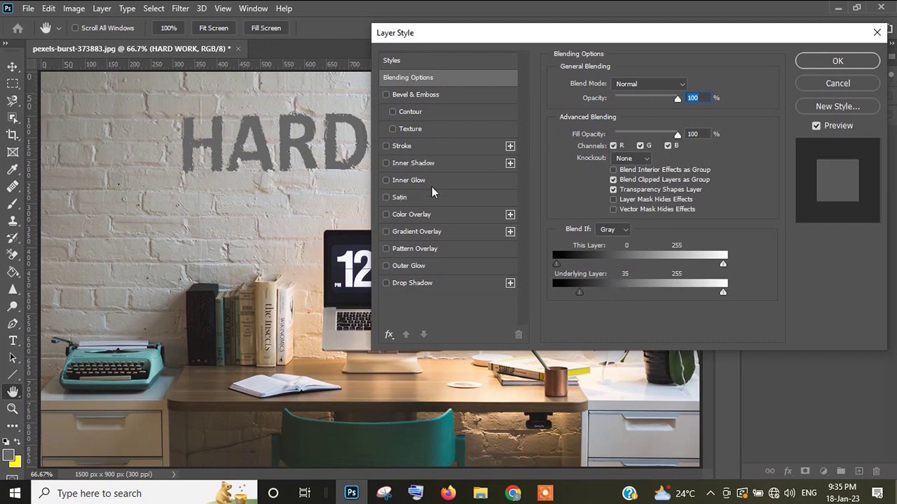
Try Shallow knockout, then leave Knockout set to None
left_click(627, 158)
left_click(630, 163)
left_click(630, 161)
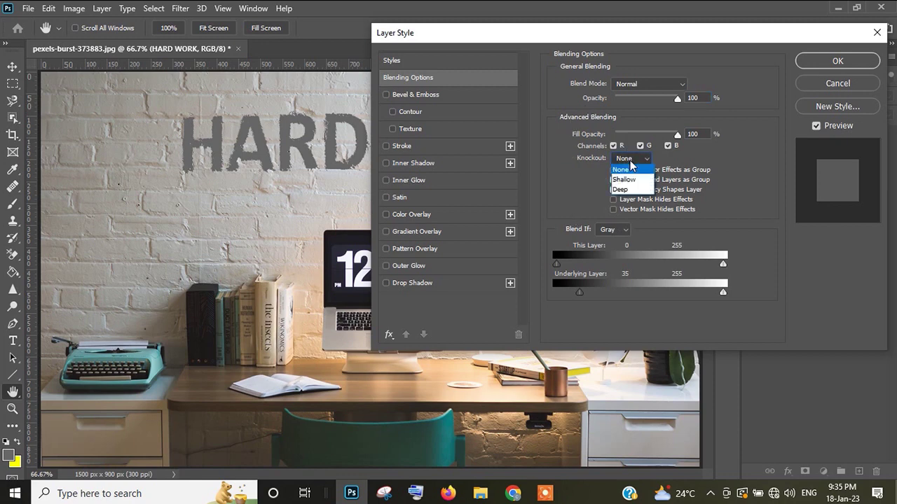
left_click(630, 183)
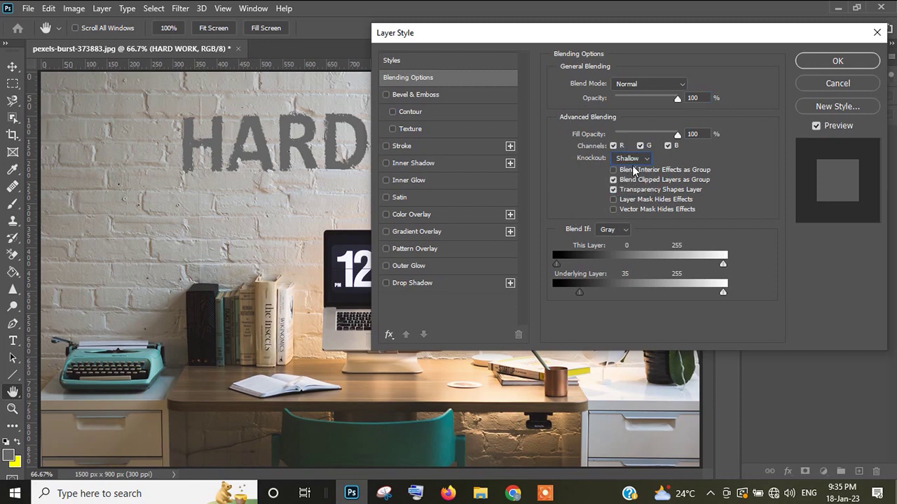
left_click(633, 160)
left_click(623, 170)
left_click(626, 84)
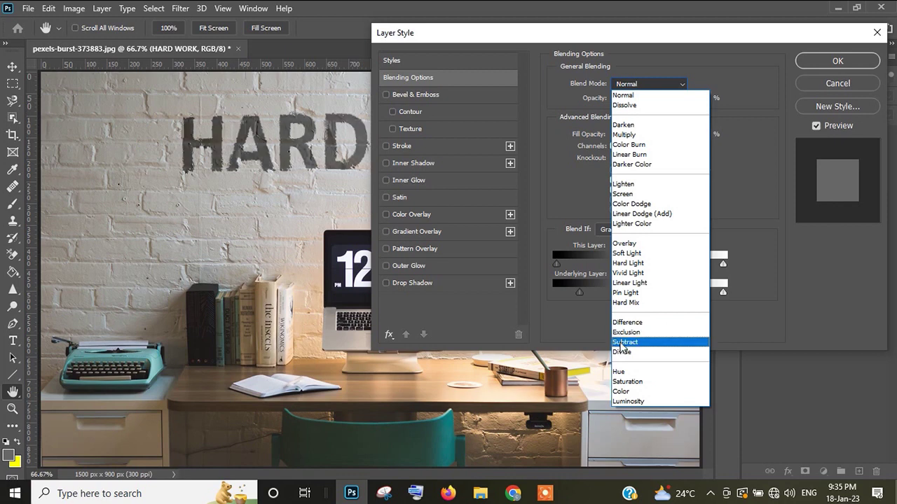
Try Luminosity and then Color Burn as the HARD WORK blend mode
left_click(620, 403)
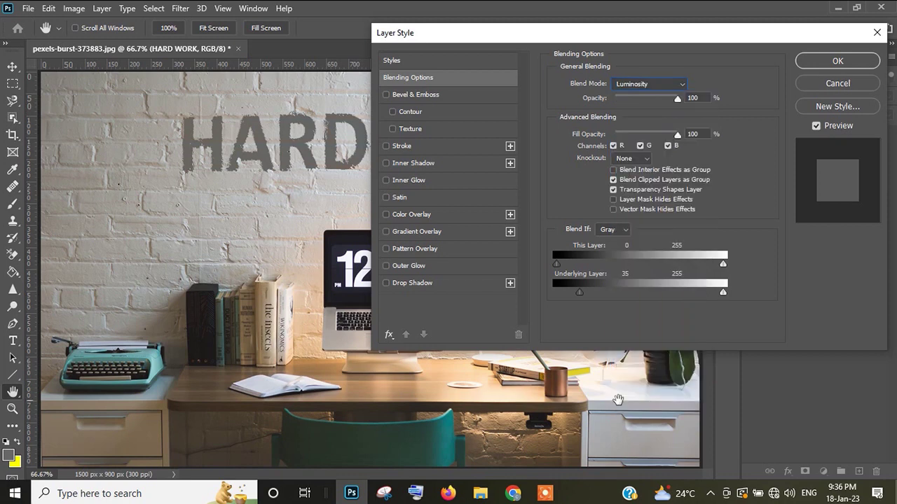
left_click(639, 85)
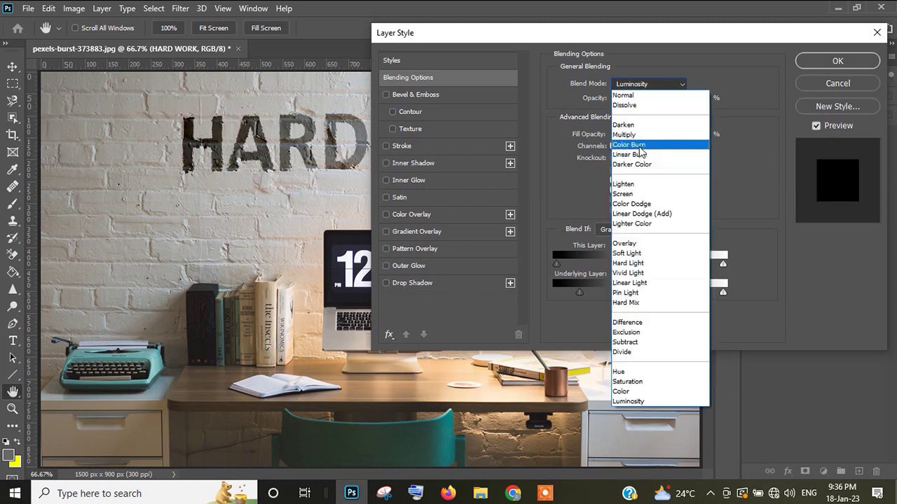
left_click(640, 147)
left_click(639, 84)
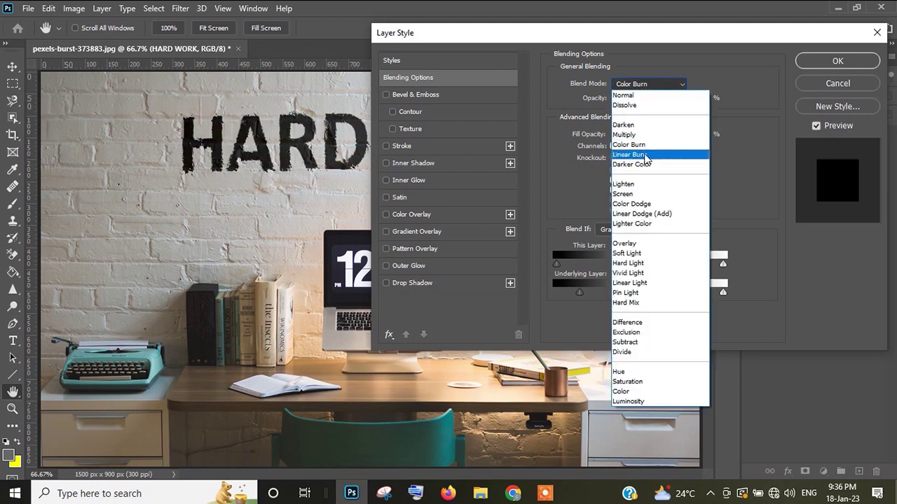
left_click(647, 145)
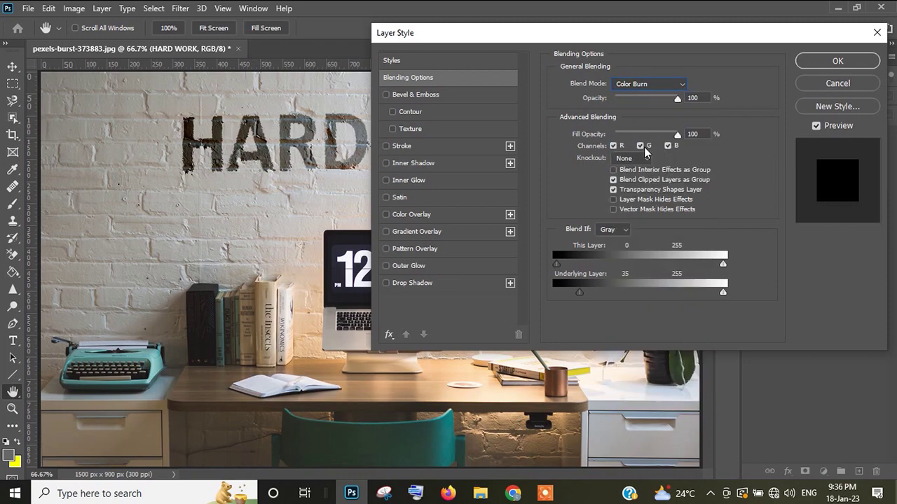
mouse_move(493, 35)
left_mouse_down()
mouse_move(600, 192)
mouse_move(518, 295)
mouse_move(639, 222)
mouse_move(684, 121)
mouse_move(664, 82)
mouse_move(485, 35)
left_mouse_up()
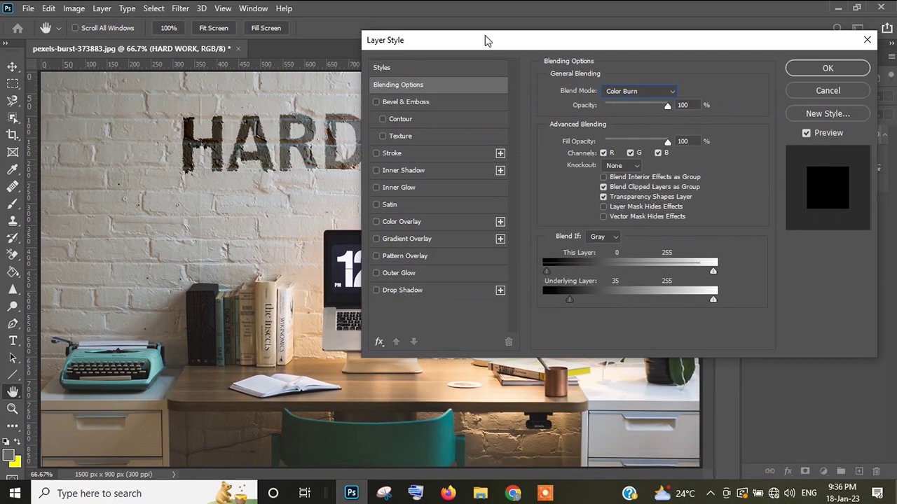
Try Dissolve, then settle on Linear Light as the blend mode
left_click(656, 91)
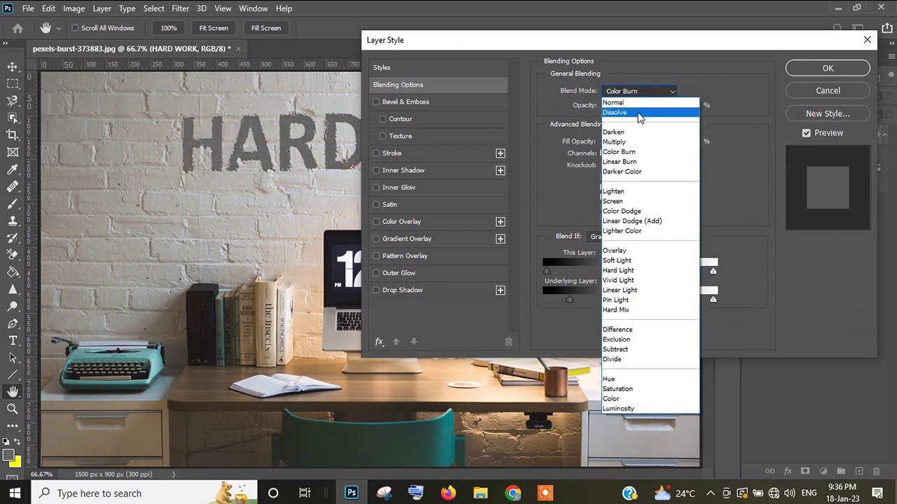
left_click(632, 115)
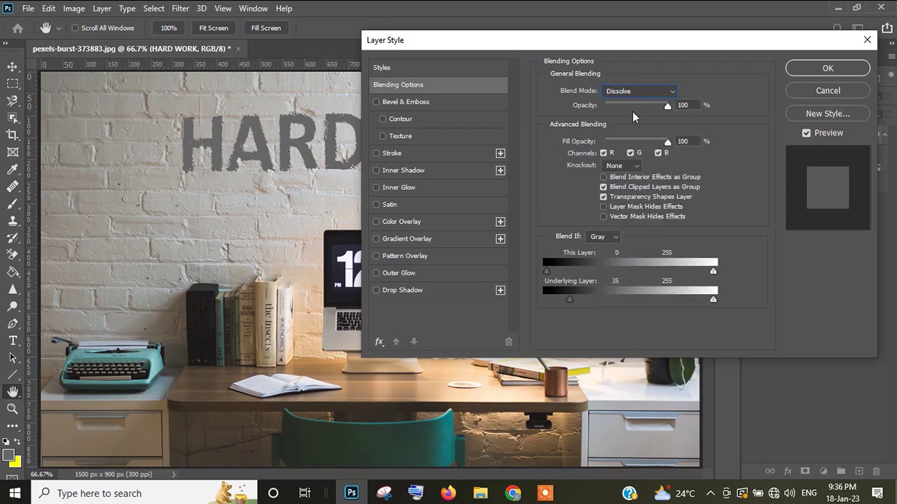
left_click(625, 90)
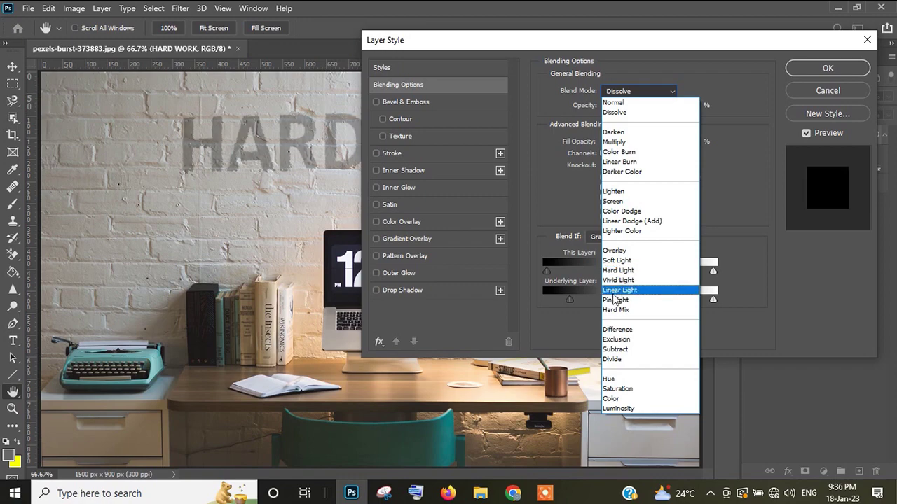
left_click(613, 294)
left_click_drag(594, 49, 689, 388)
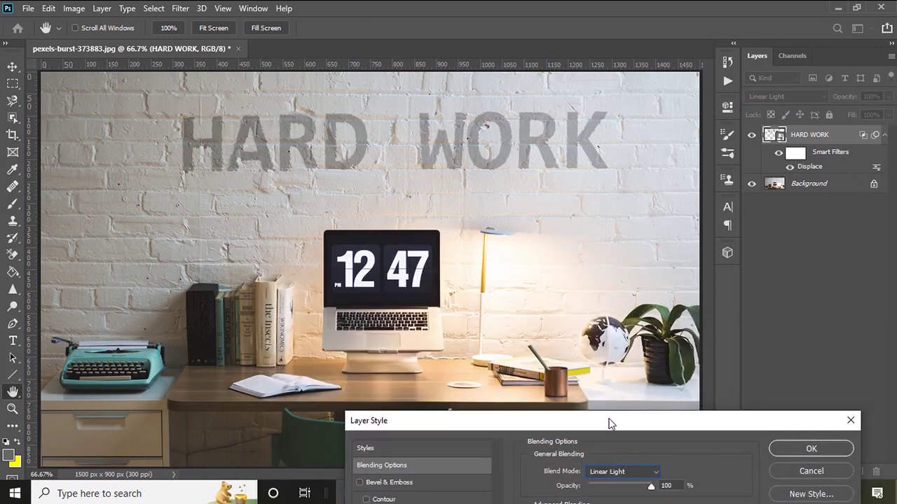
mouse_move(689, 388)
left_mouse_down()
mouse_move(595, 328)
mouse_move(641, 20)
left_mouse_up()
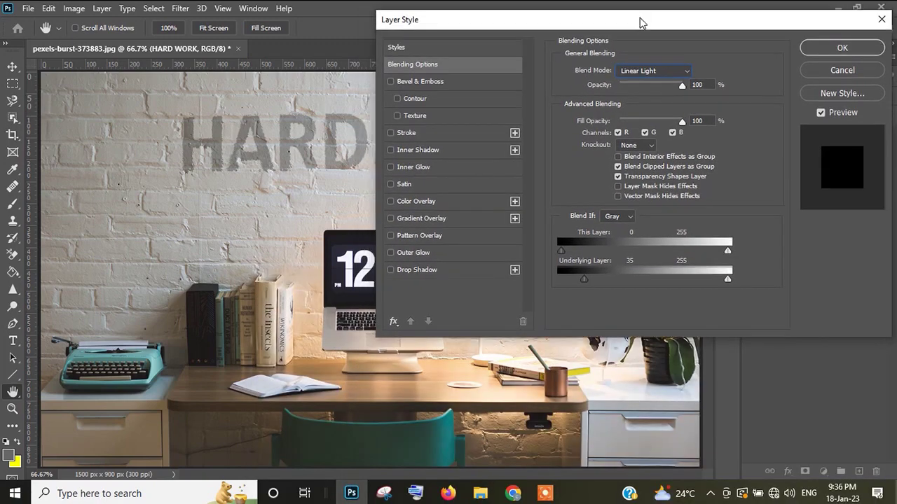
Try Color Overlay and a Bevel & Emboss effect, then remove the bevel
left_click(401, 201)
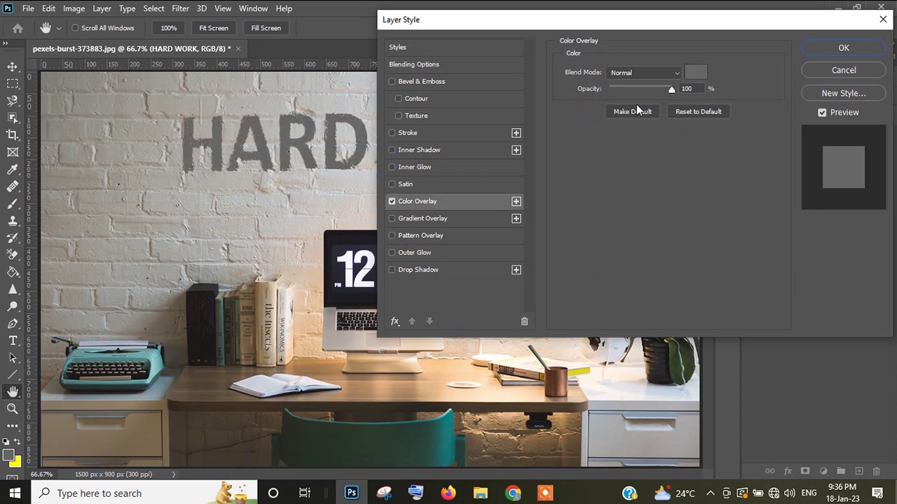
left_click(441, 81)
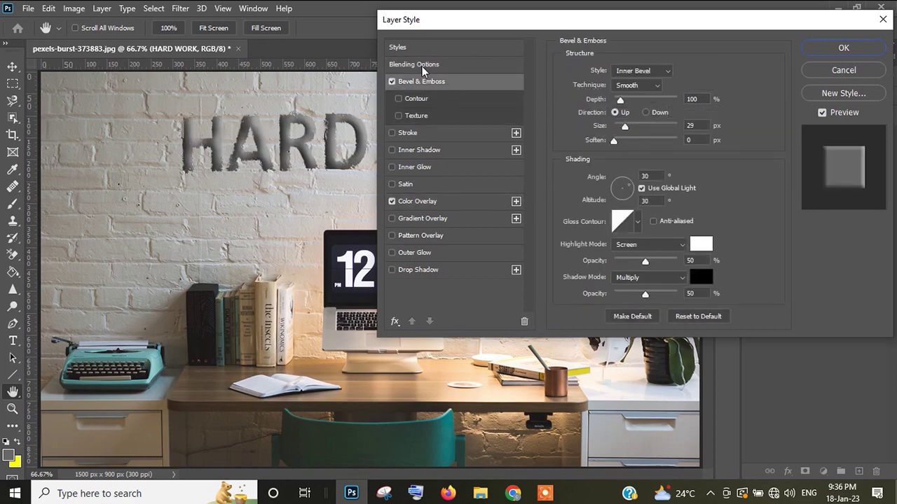
left_click(391, 81)
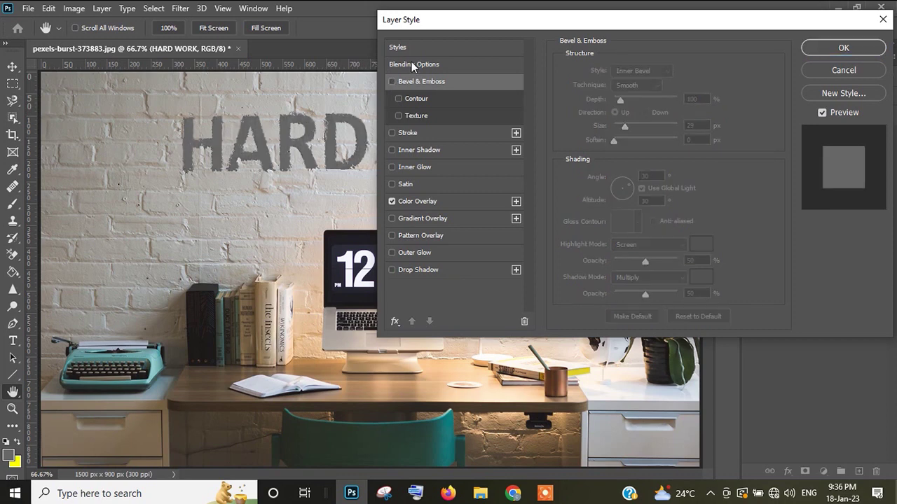
left_click(412, 64)
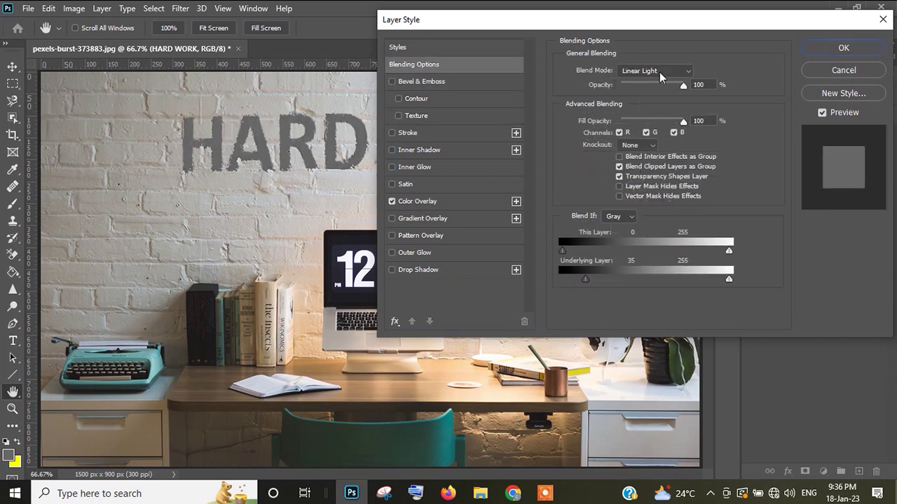
Try a Color Dodge blend mode, then cancel all Layer Style changes
left_click(672, 73)
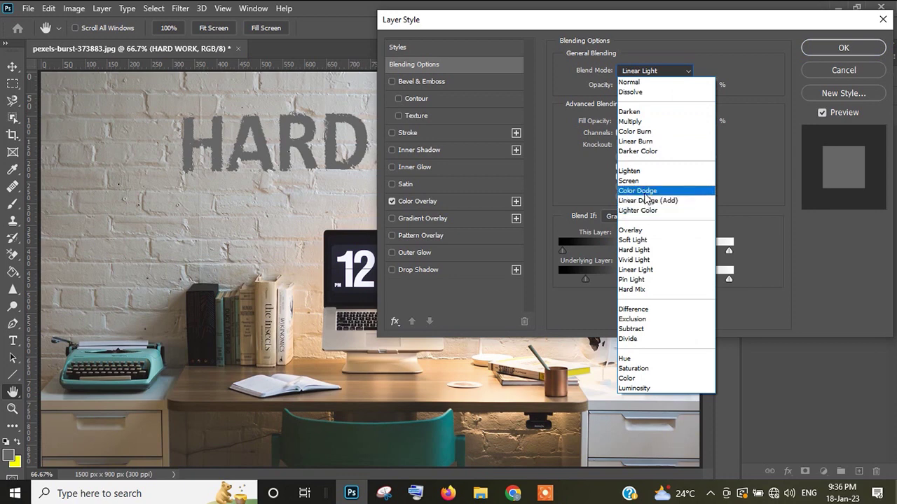
left_click(647, 193)
left_click(644, 70)
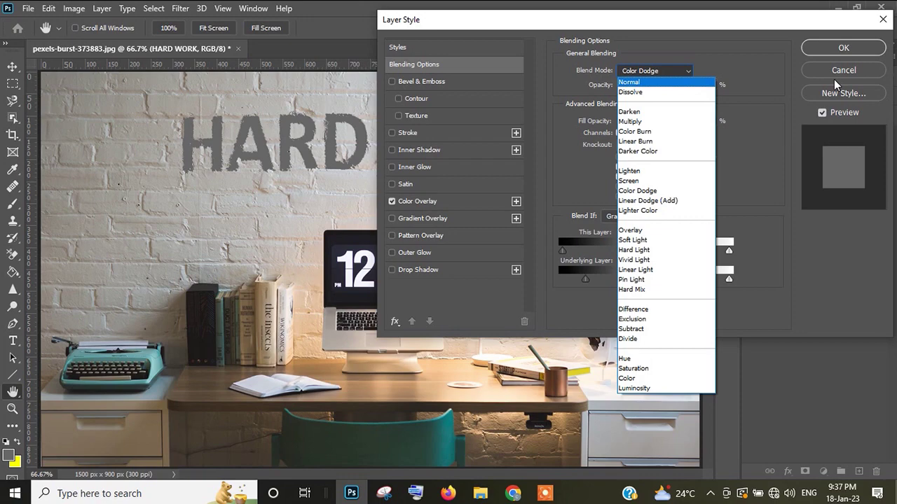
left_click(842, 76)
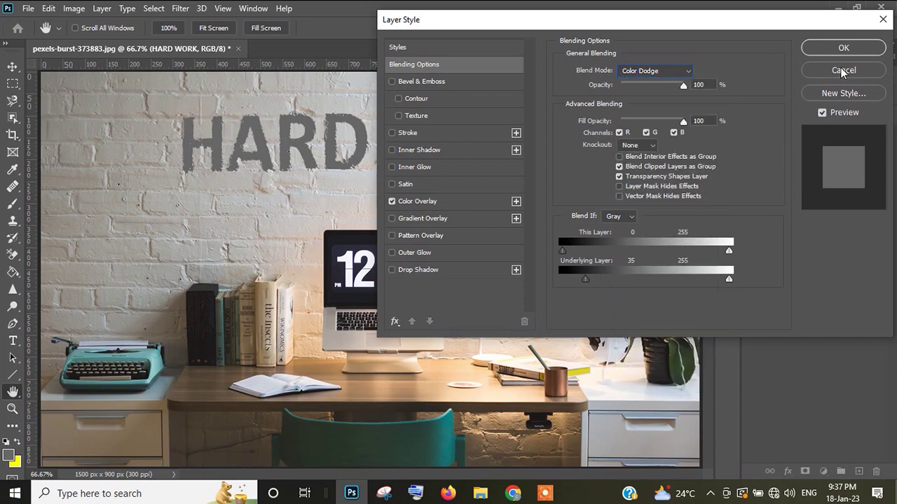
left_click(843, 71)
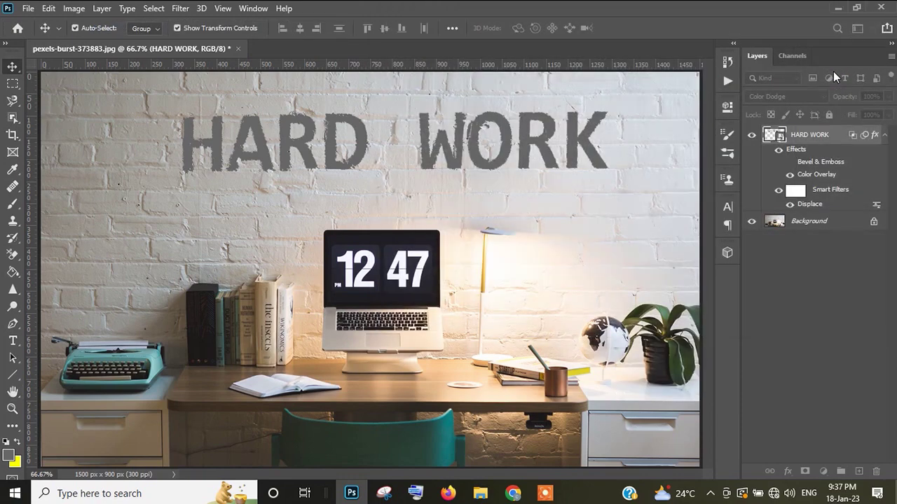
Open HARD WORK's Blending Options and drag the Blend If dark and light sliders
right_click(798, 129)
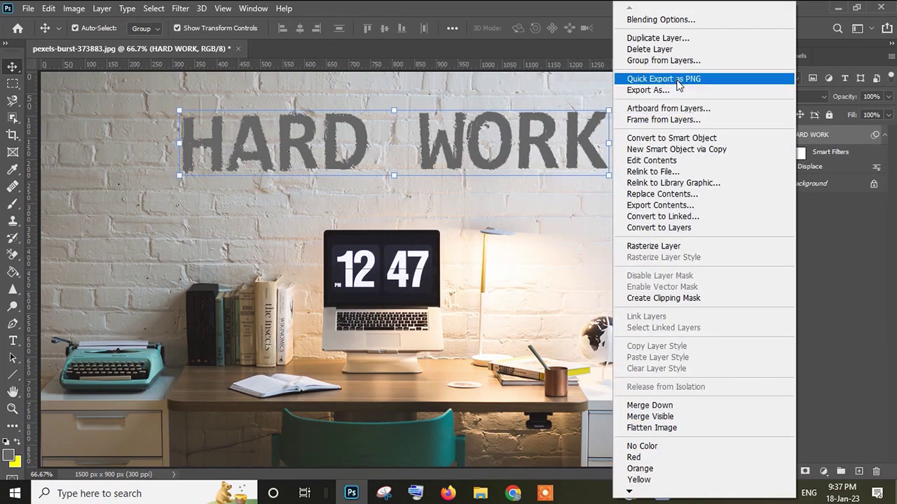
left_click(666, 20)
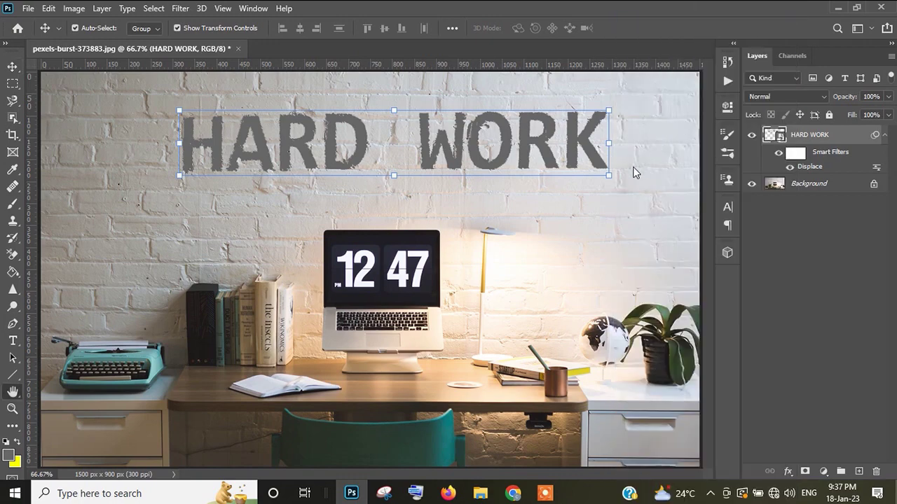
left_click_drag(562, 279, 647, 280)
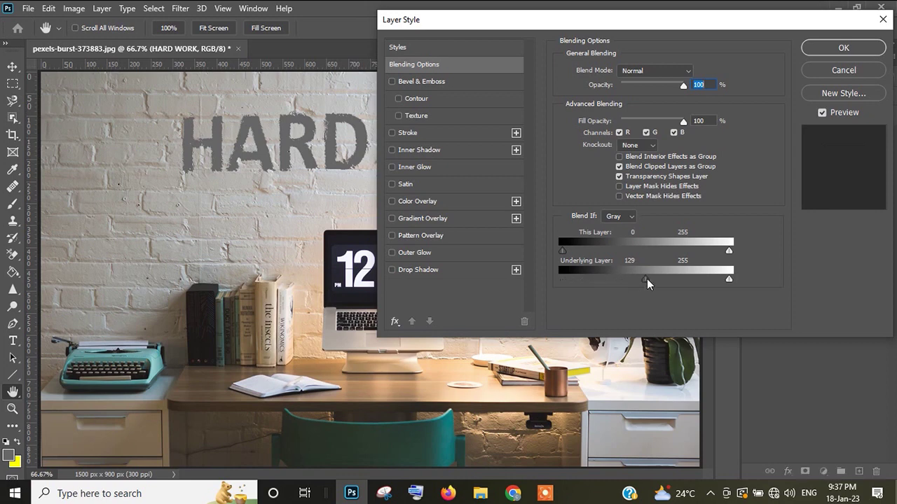
mouse_move(602, 280)
left_mouse_down()
mouse_move(581, 271)
mouse_move(601, 250)
mouse_move(568, 250)
left_mouse_up()
left_click_drag(728, 280, 688, 280)
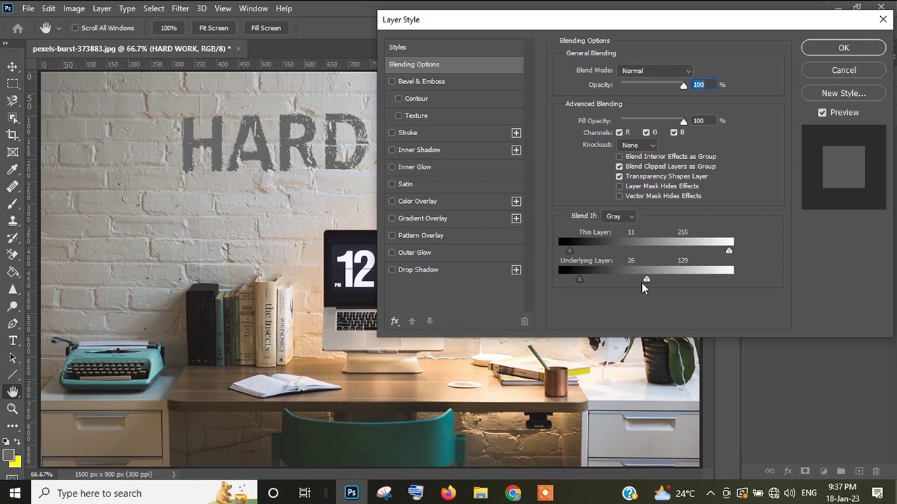
left_click_drag(688, 280, 701, 280)
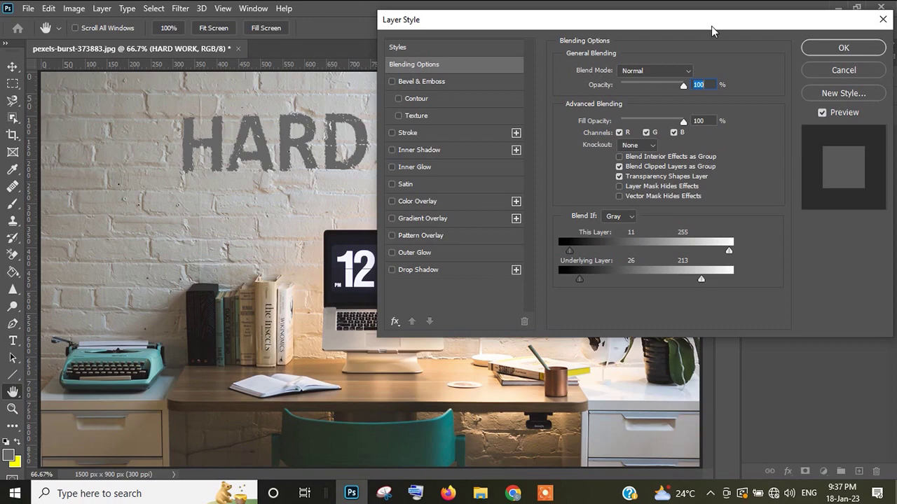
Fine-tune Blend If to This Layer 11 and Underlying Layer 152–235
left_click_drag(717, 20, 640, 176)
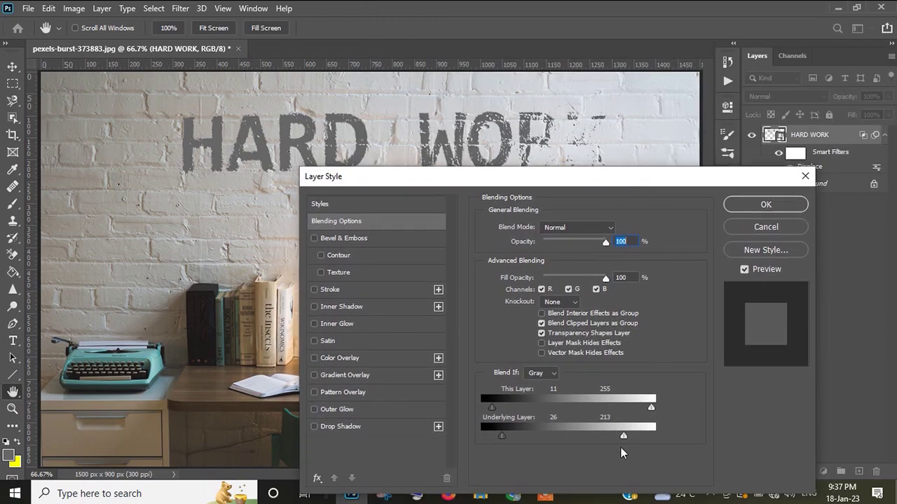
left_click_drag(624, 435, 629, 436)
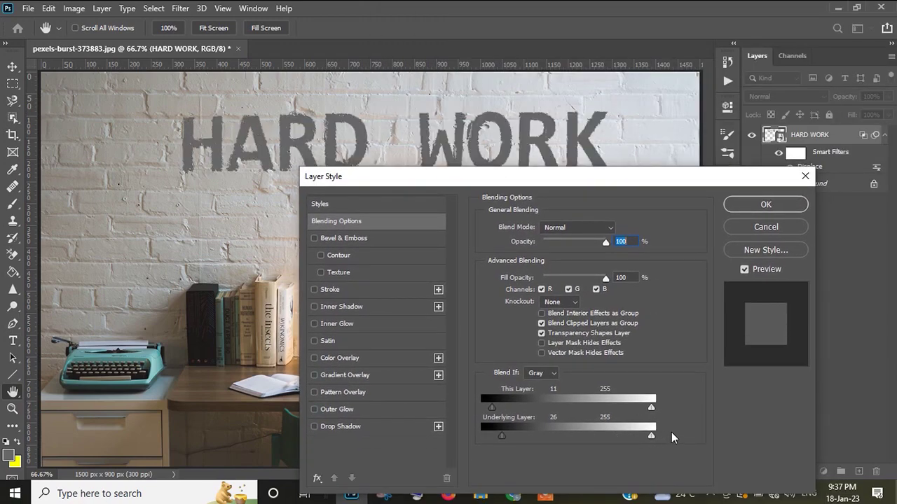
left_click_drag(645, 438, 640, 437)
left_click_drag(638, 438, 638, 439)
left_click_drag(503, 437, 591, 435)
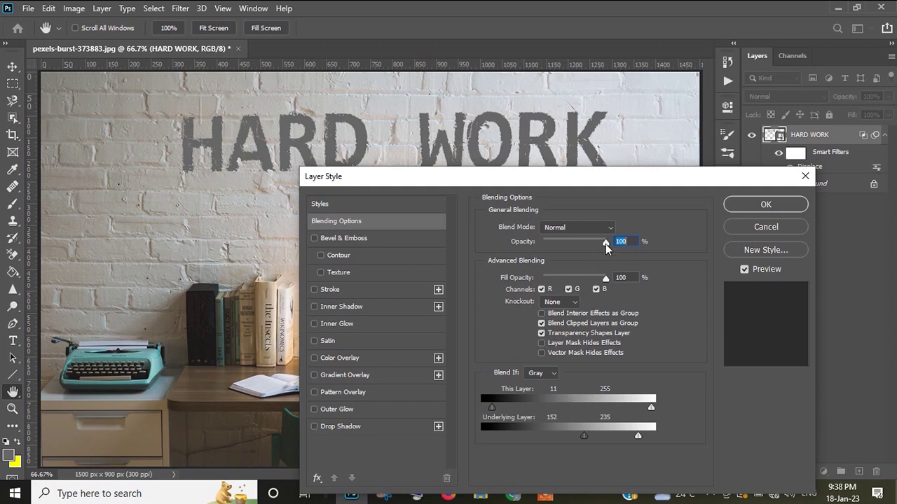
mouse_move(606, 243)
left_mouse_down()
mouse_move(561, 246)
mouse_move(620, 247)
mouse_move(569, 280)
mouse_move(606, 281)
left_mouse_up()
Enable Color Overlay on HARD WORK and apply the layer style
left_click(361, 356)
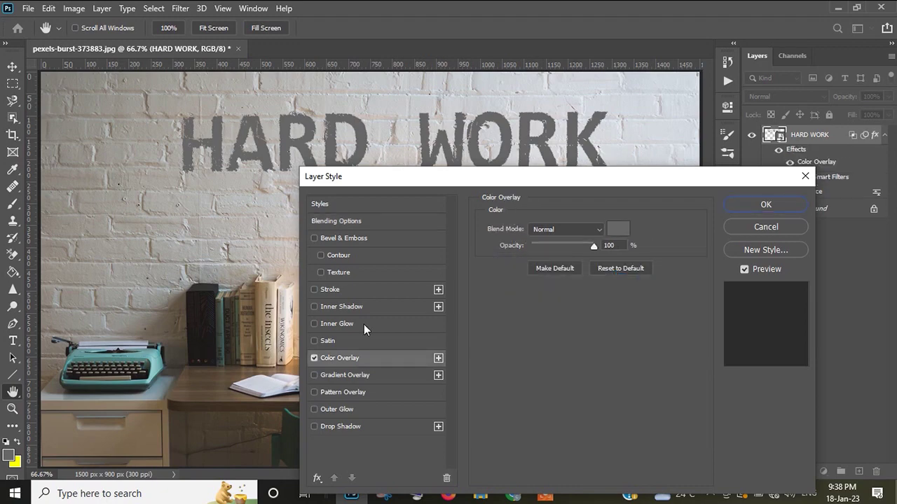
left_click(369, 223)
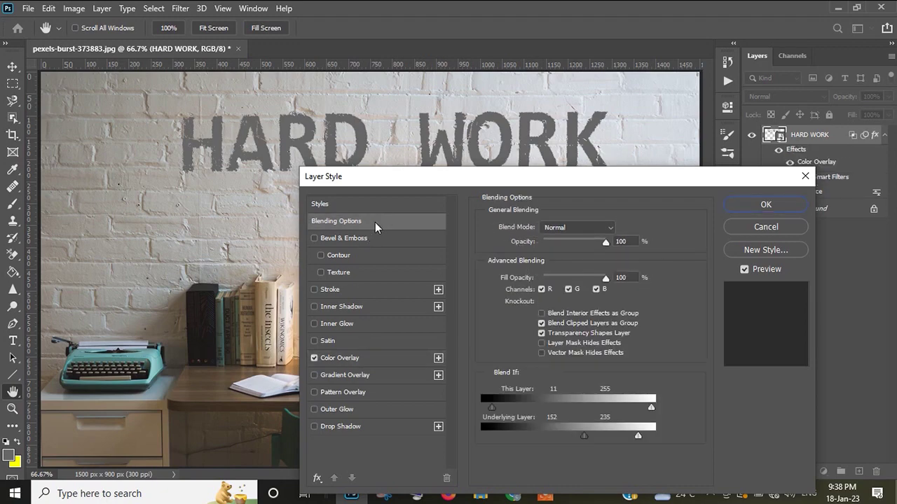
left_click(786, 206)
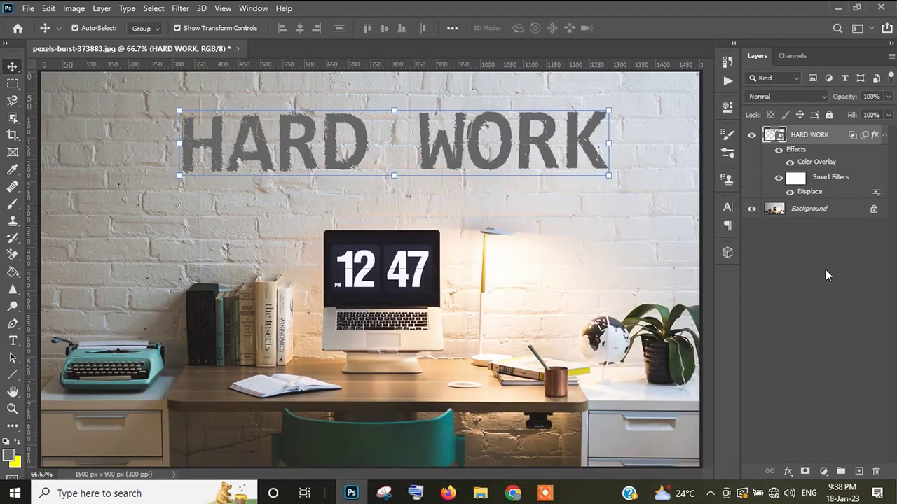
left_click(809, 137, "ctrl")
left_click(809, 137)
Add a default Hue/Saturation adjustment layer above HARD WORK and close its properties
left_click(824, 471)
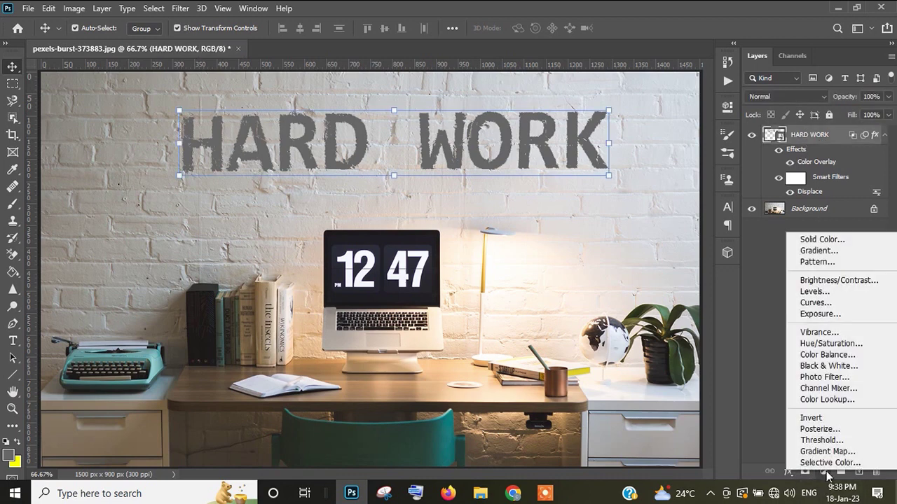
left_click(814, 340)
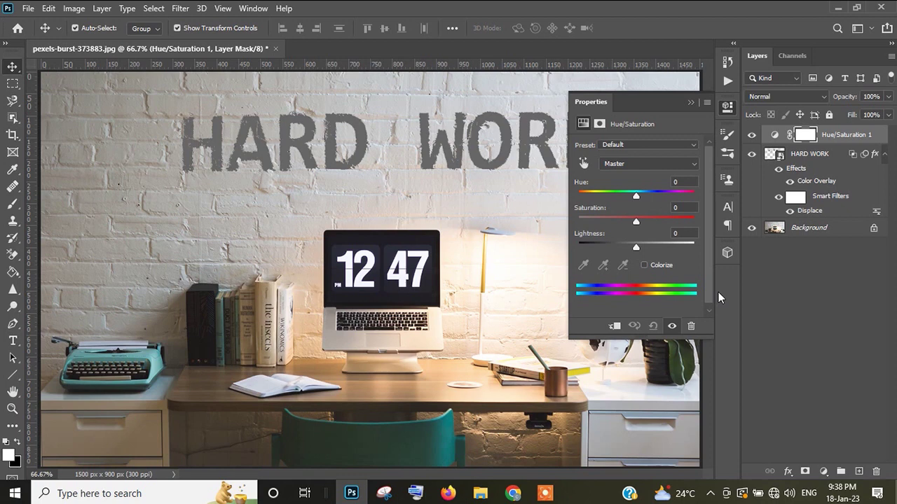
left_click(718, 292)
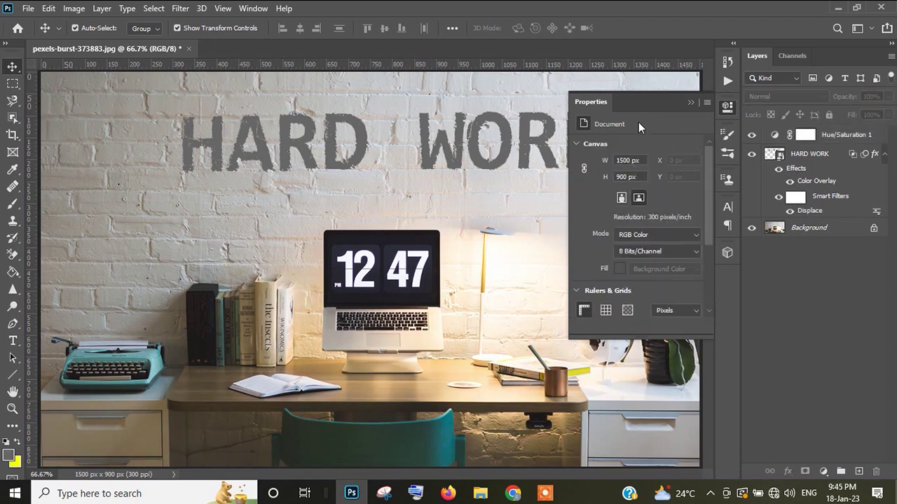
left_click(690, 103)
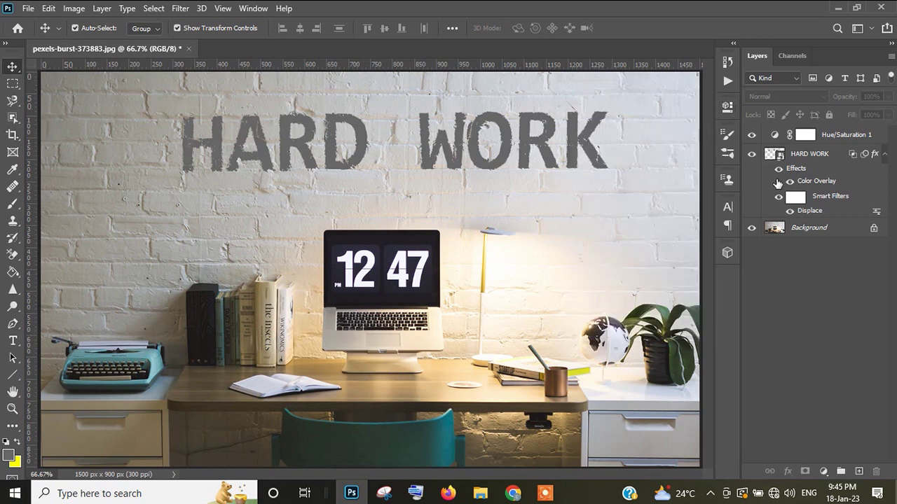
left_click(825, 136)
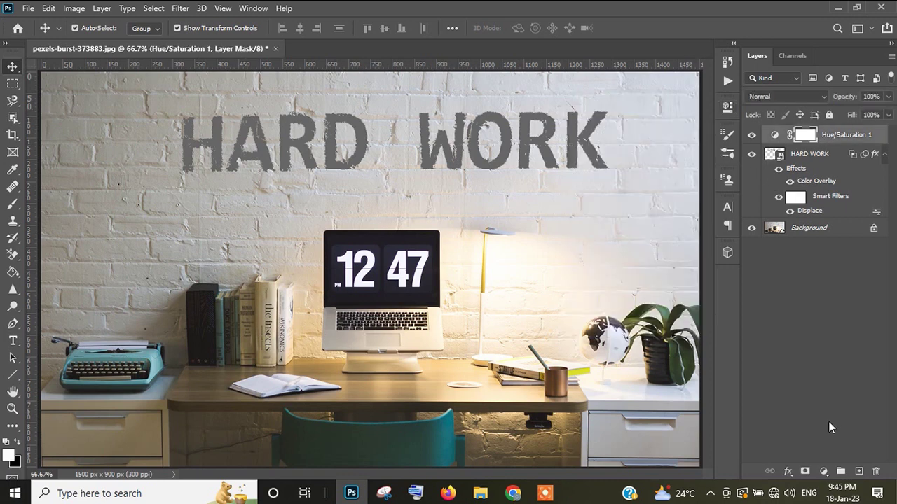
left_click(803, 164)
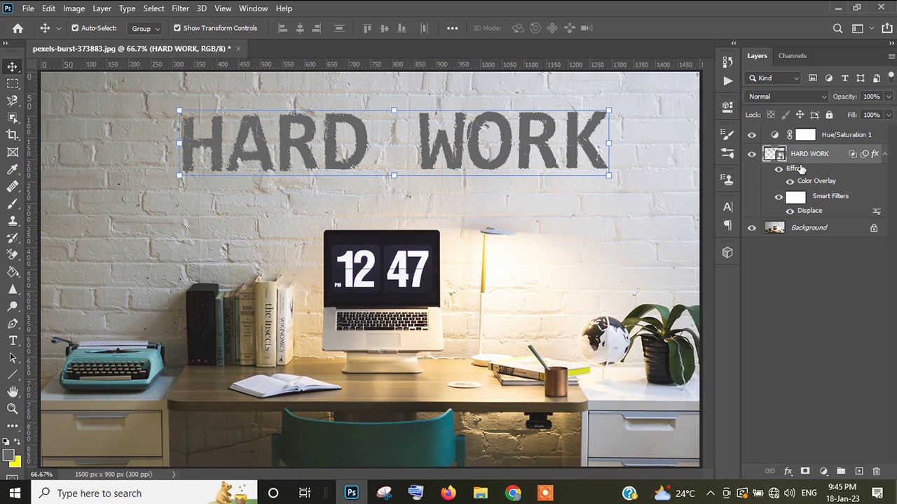
Add a second Hue/Saturation adjustment layer with Hue set to -15
left_click(829, 474)
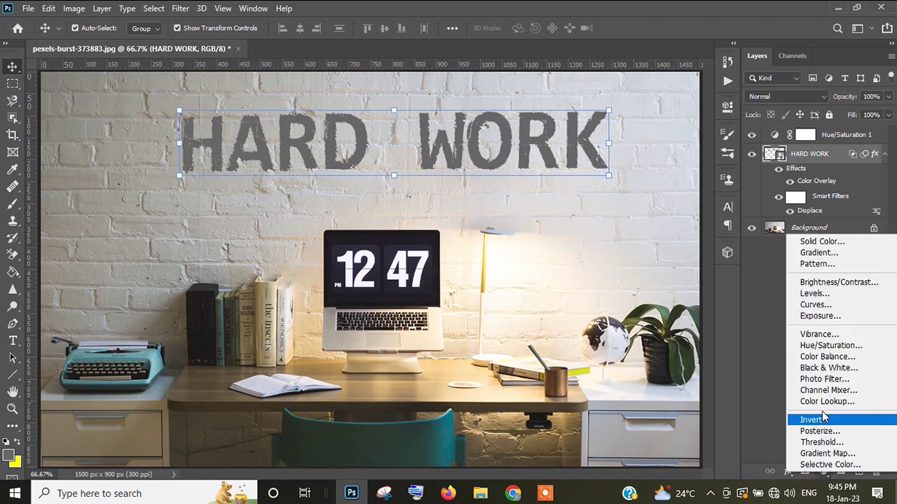
left_click(829, 347)
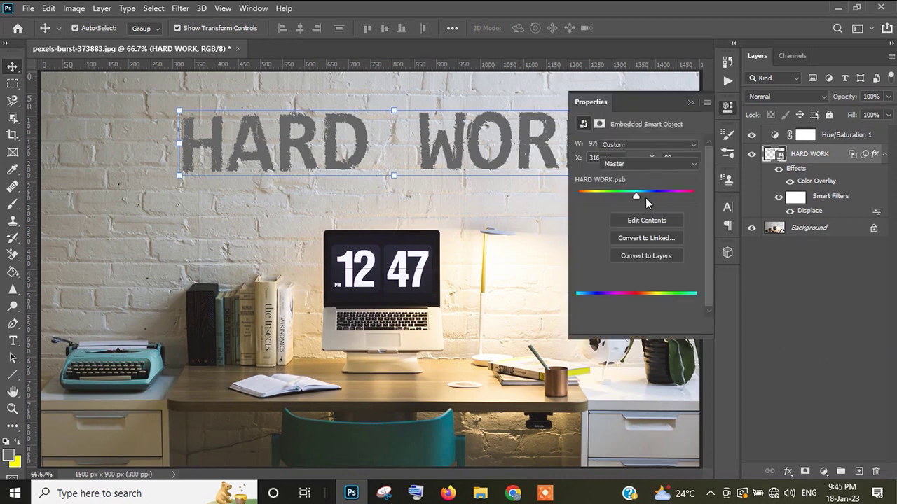
mouse_move(635, 192)
left_mouse_down()
mouse_move(596, 200)
mouse_move(644, 199)
mouse_move(629, 208)
left_mouse_up()
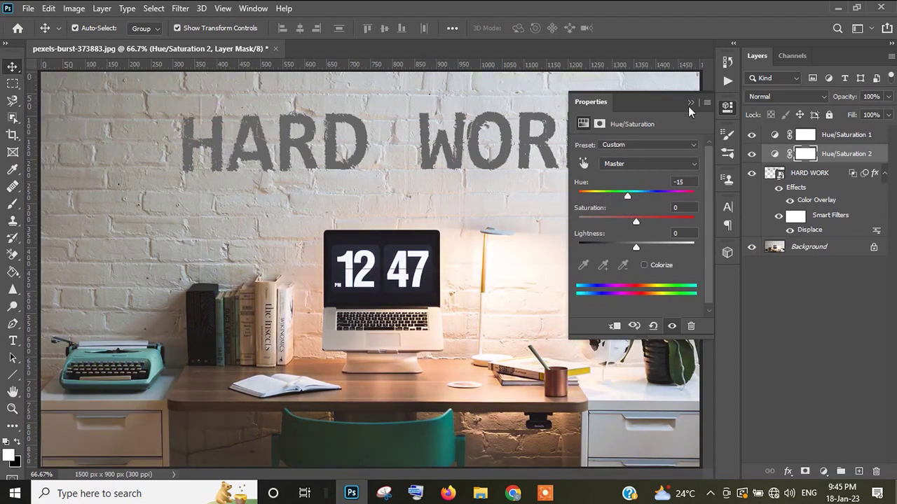
left_click(690, 104)
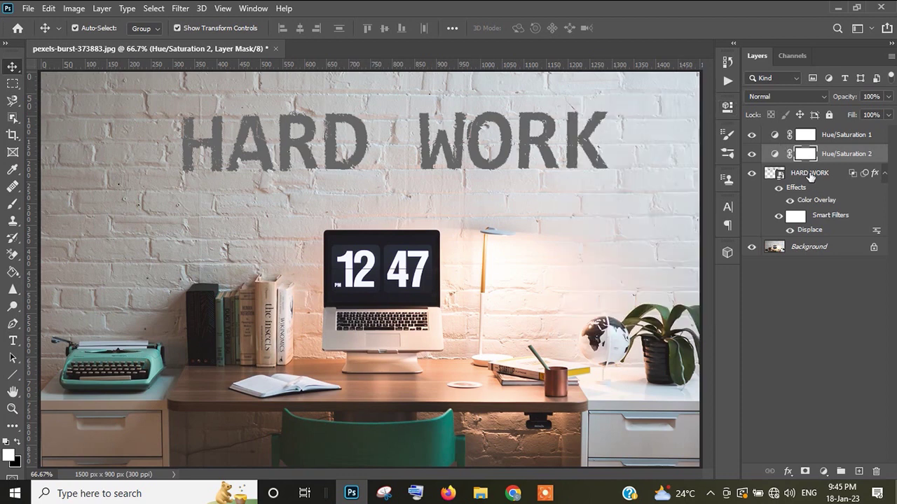
left_click(812, 176)
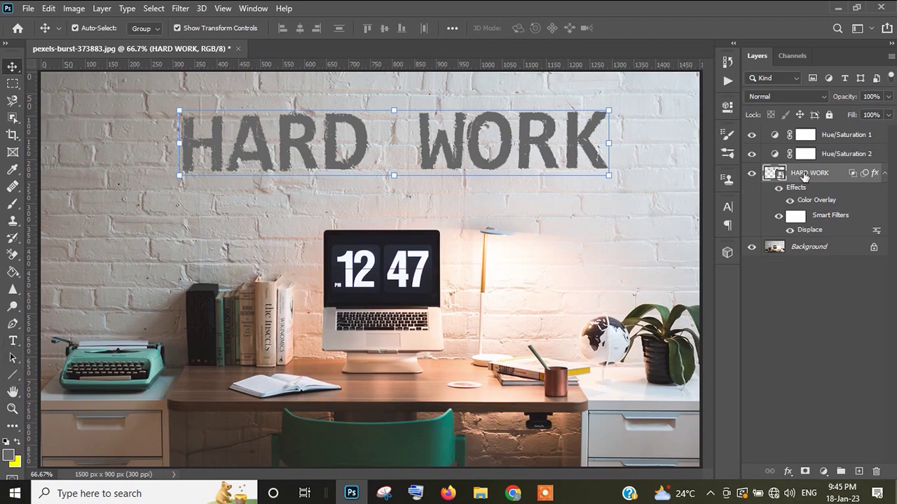
Reopen Blending Options for the HARD WORK layer and move the dialog aside
right_click(806, 175)
left_click(748, 21)
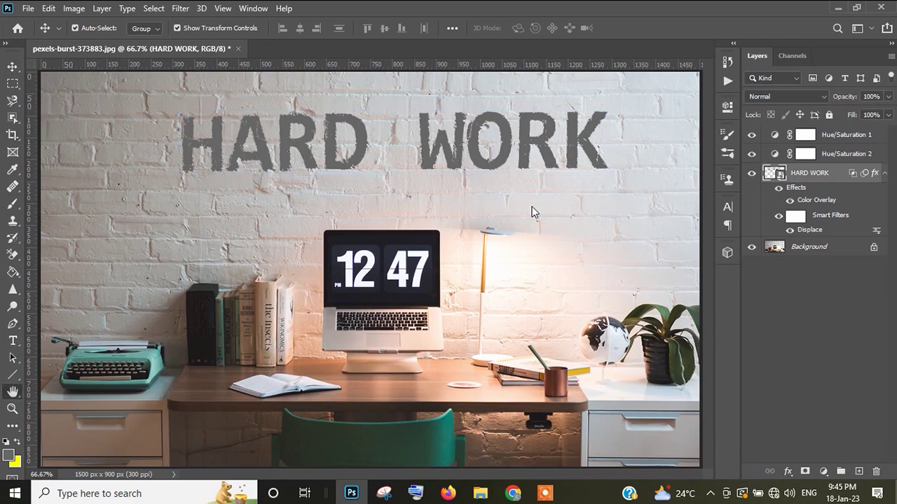
left_click_drag(559, 159, 685, 222)
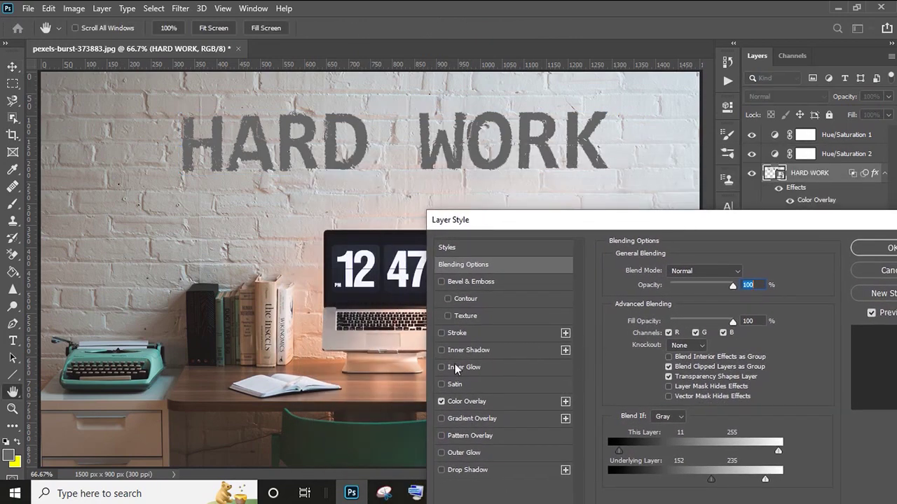
Open the Color Overlay colour picker and try red, pinks, white and greys
left_click(466, 401)
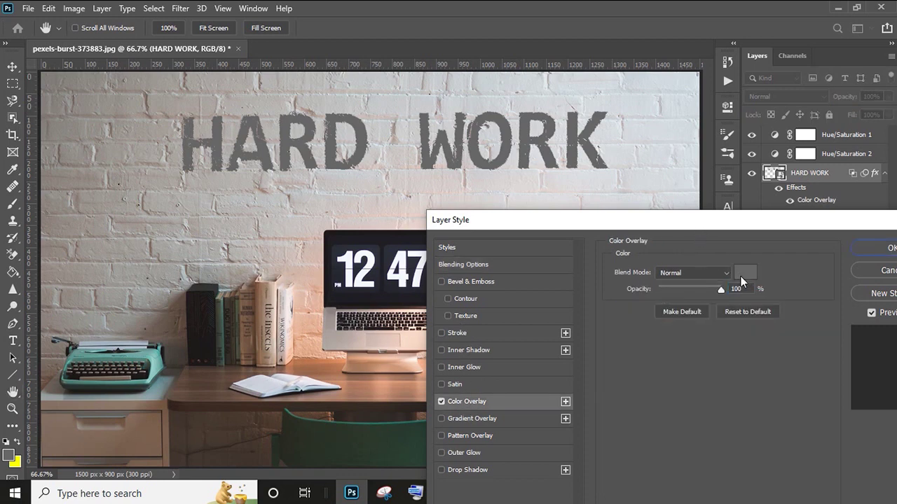
left_click(741, 276)
left_click(635, 151)
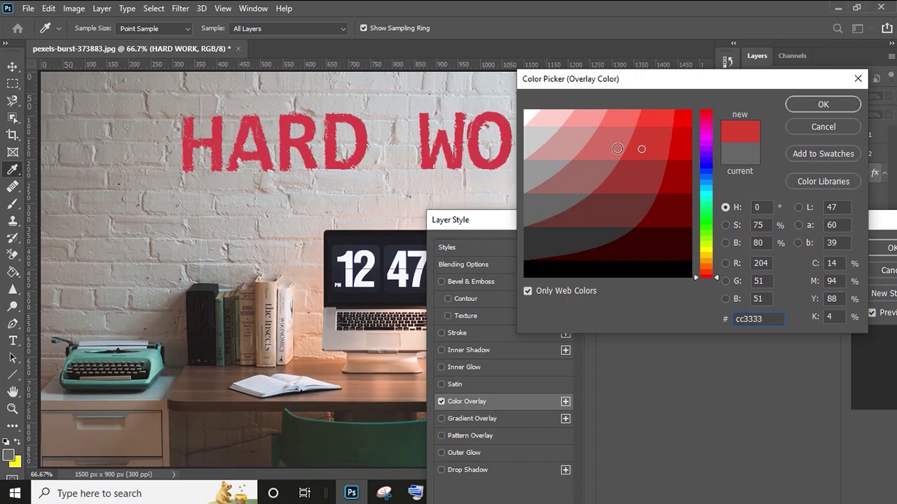
left_click(616, 148)
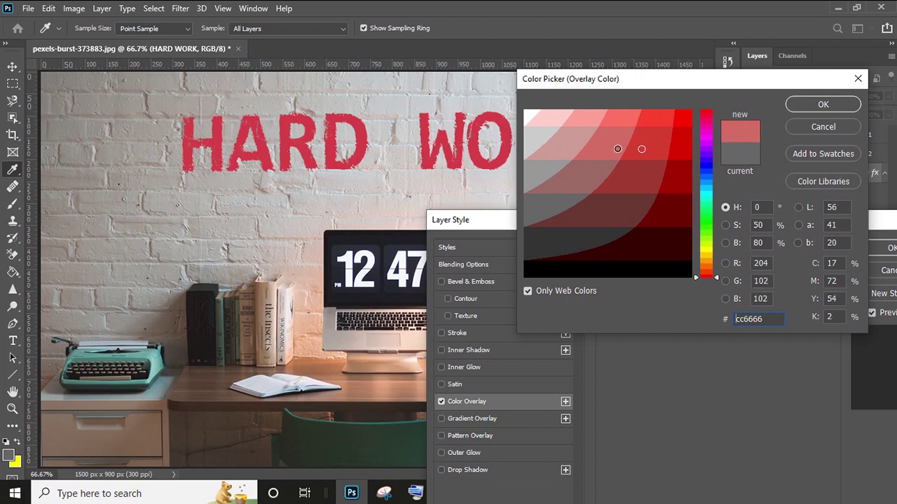
left_click(570, 143)
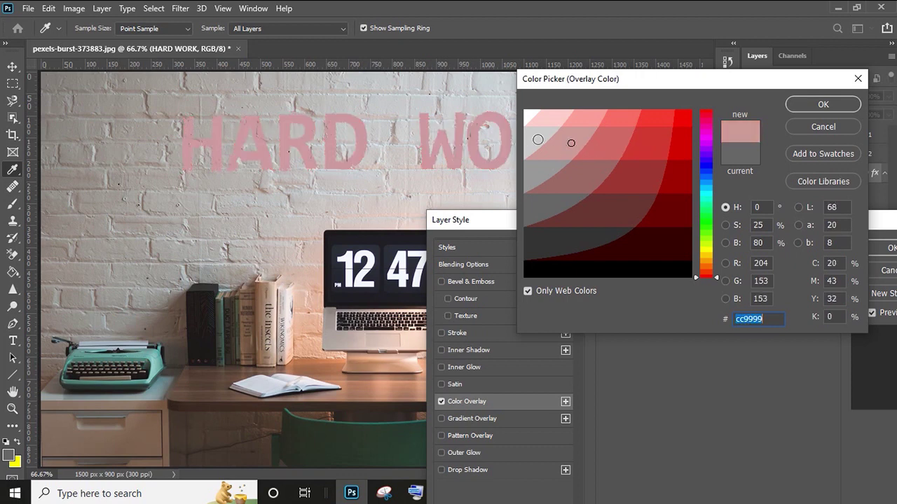
left_click(538, 139)
left_click(530, 115)
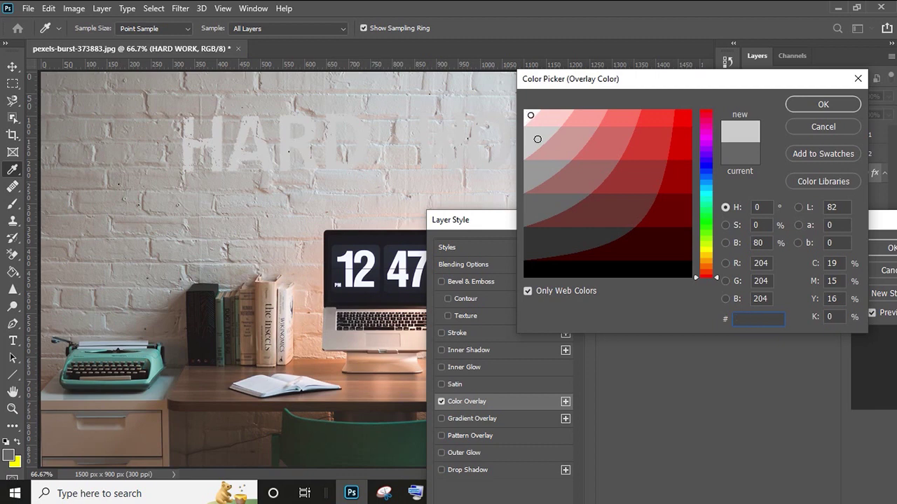
left_click(537, 178)
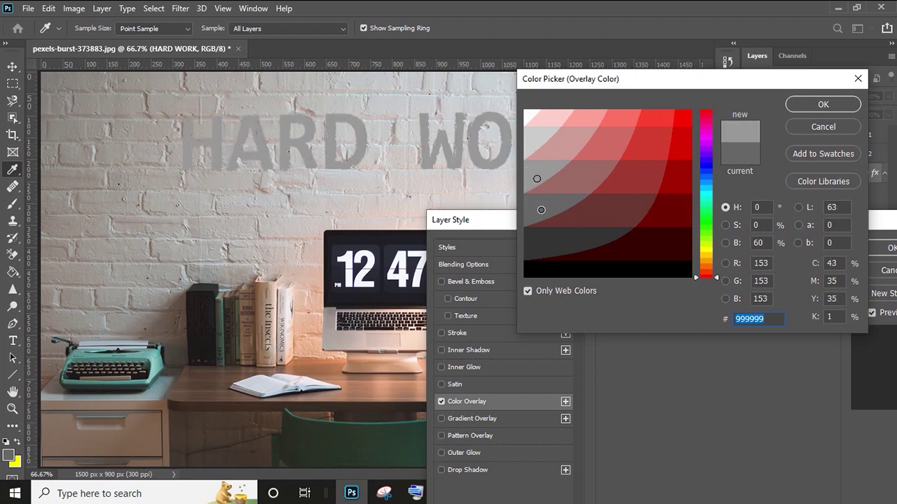
left_click(540, 207)
left_click(544, 228)
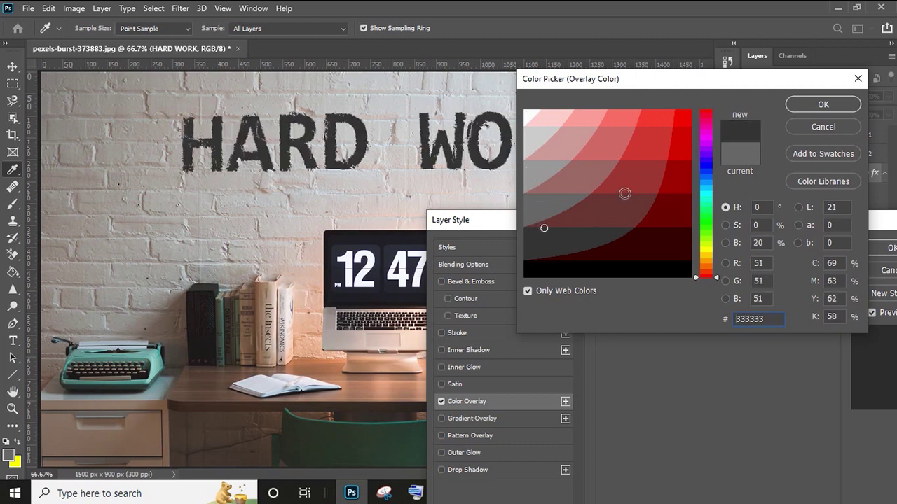
Try pale, strong and olive yellows plus a green hue on the text
left_click(711, 188)
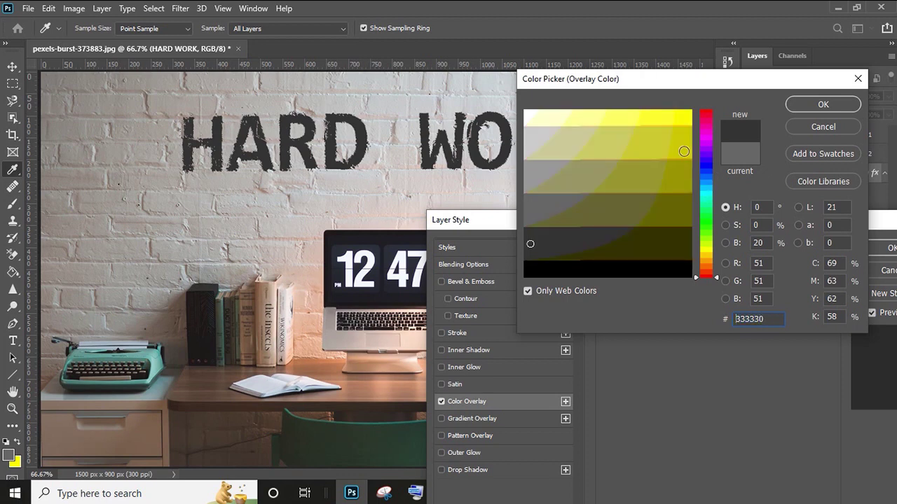
left_click(581, 146)
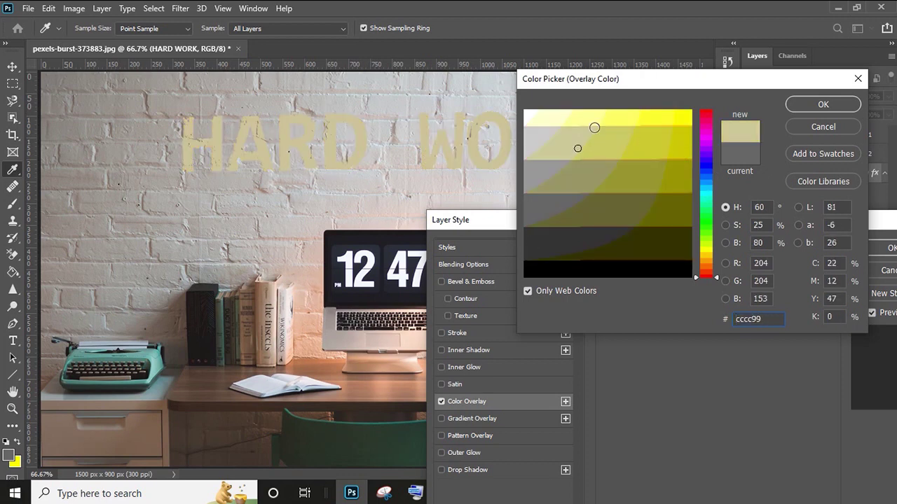
left_click(565, 116)
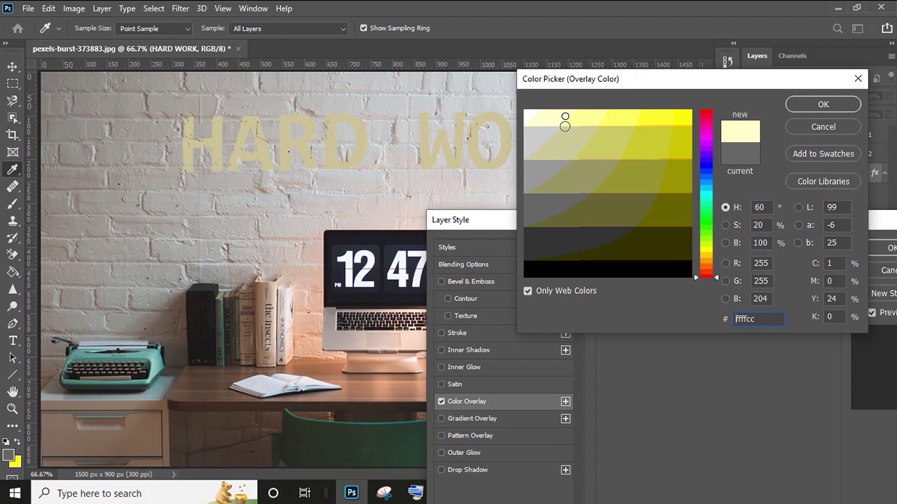
left_click(678, 143)
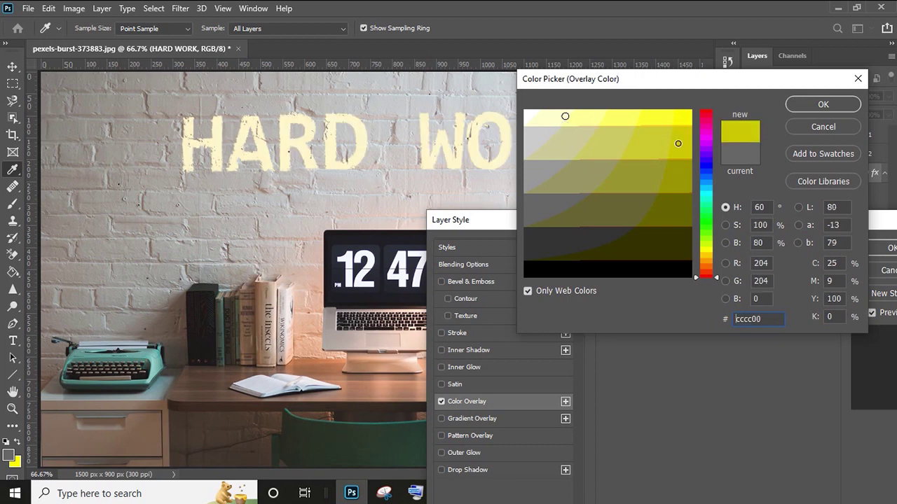
left_click(661, 183)
left_click(673, 178)
left_click(640, 176)
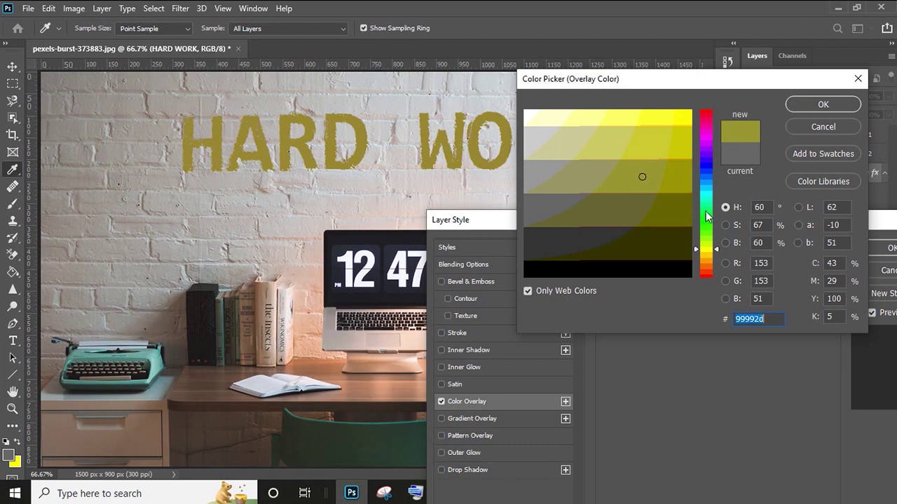
left_click(706, 217)
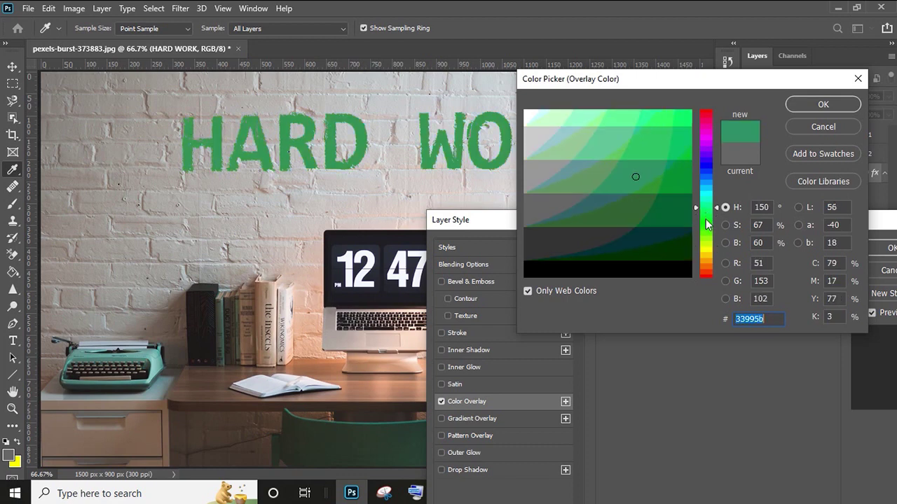
left_click(706, 255)
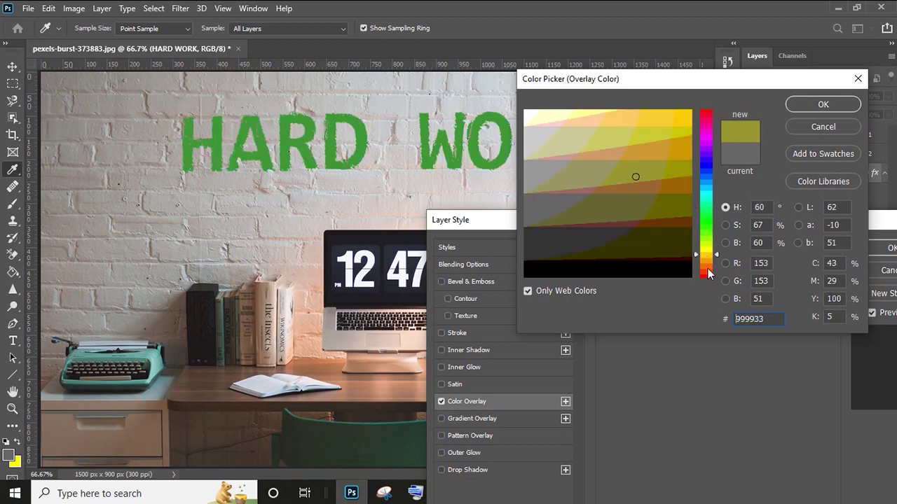
Try peach, orange, salmon and darker orange overlay colours on the text
left_click(704, 272)
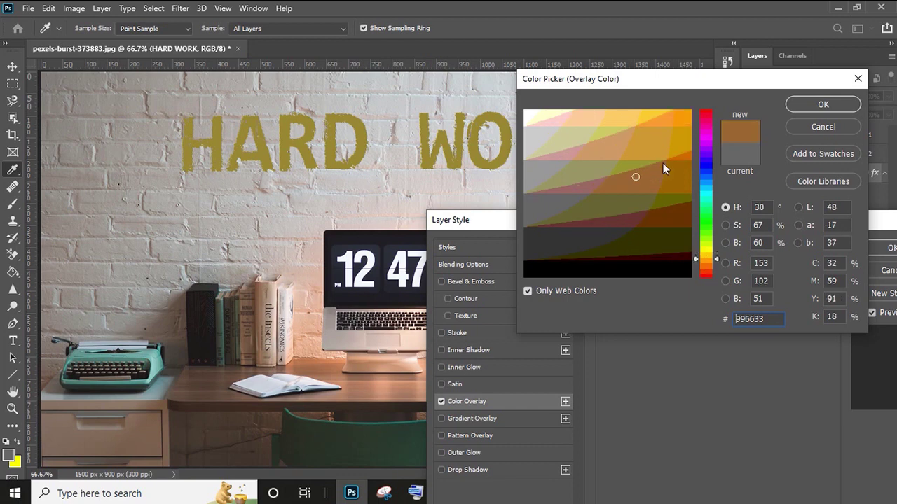
left_click(598, 112)
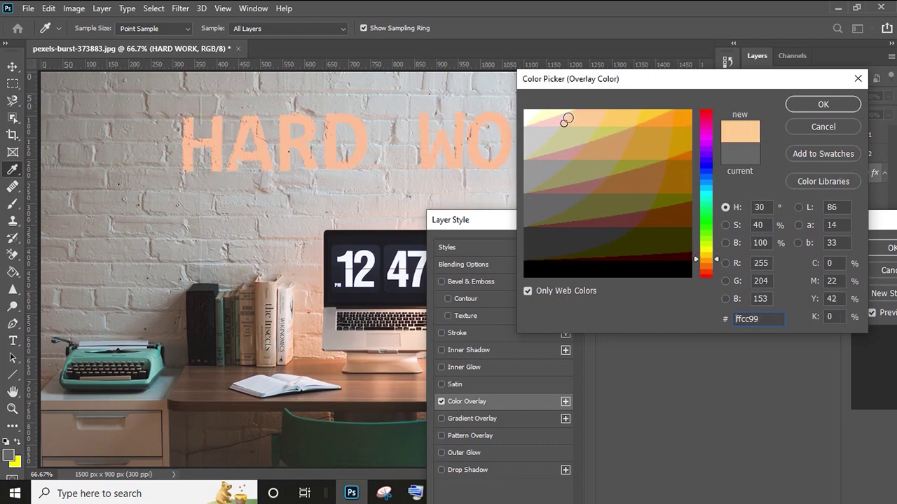
left_click(547, 138)
left_click(549, 148)
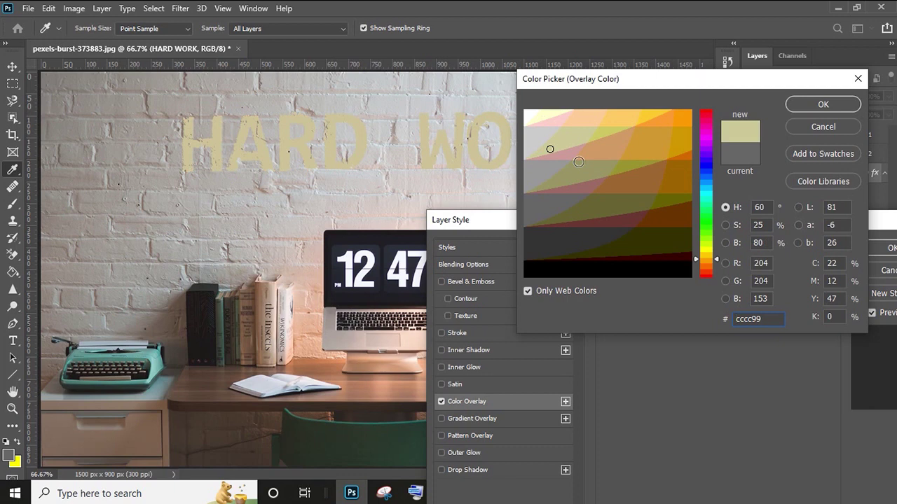
left_click(579, 159)
left_click(627, 178)
left_click(635, 145)
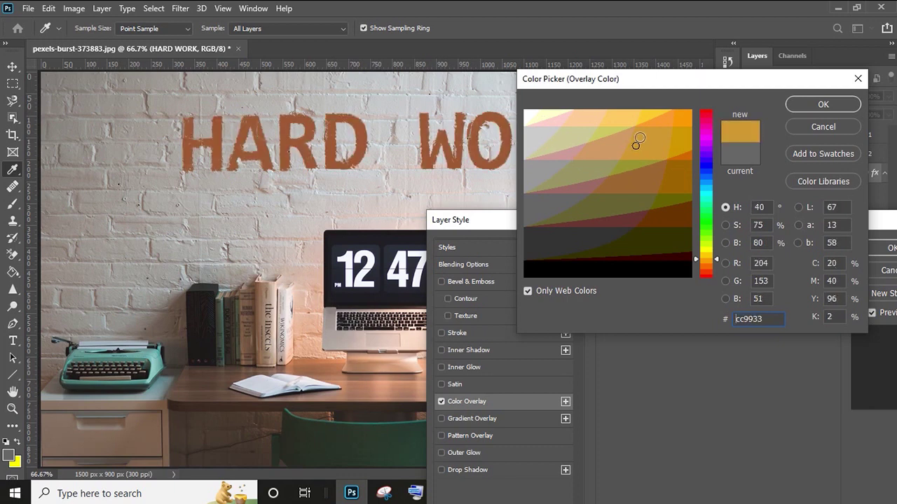
left_click(641, 118)
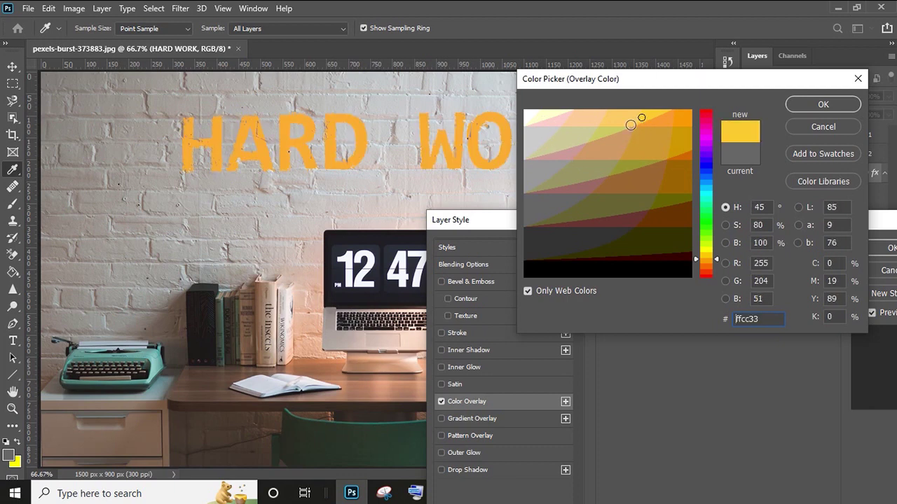
left_click(626, 125)
left_click(615, 142)
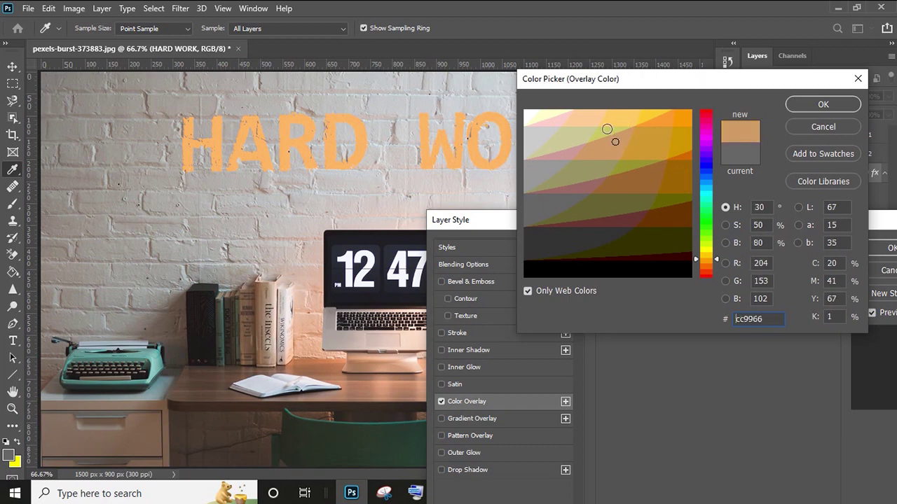
left_click(600, 119)
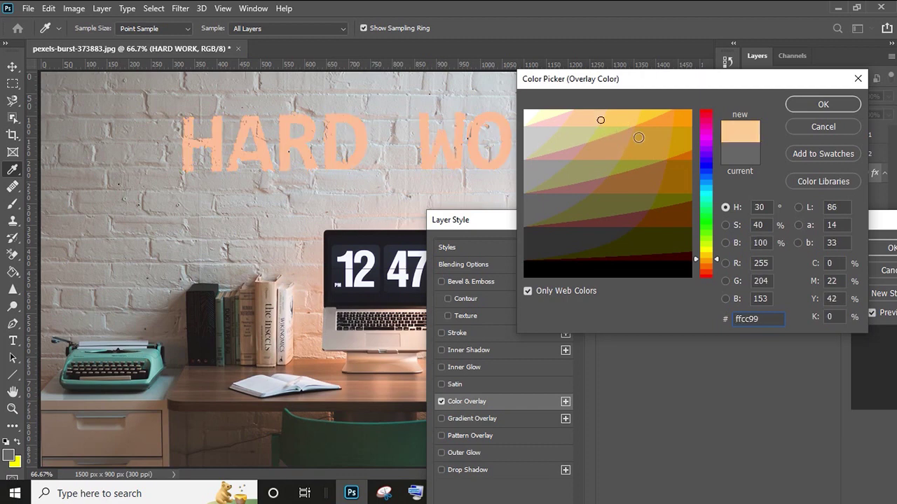
left_click(662, 153)
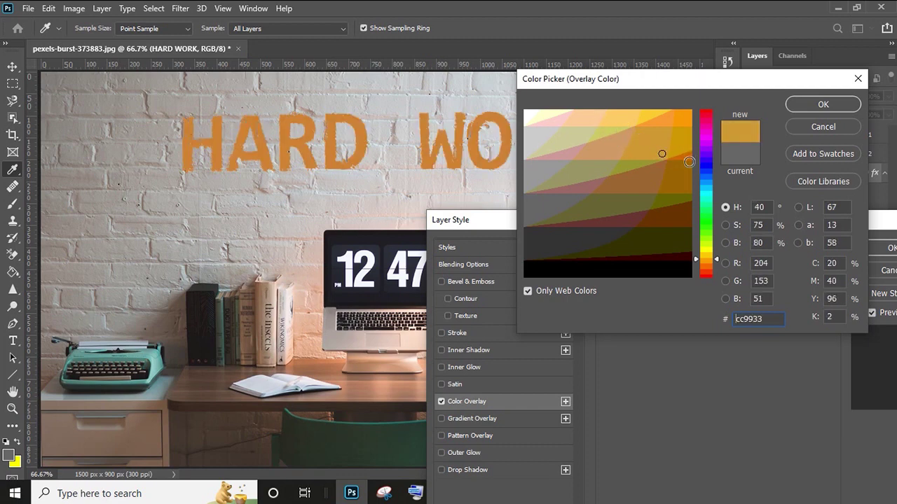
left_click(689, 162)
Settle on grey 666666 as the overlay colour and confirm it
left_click(562, 204)
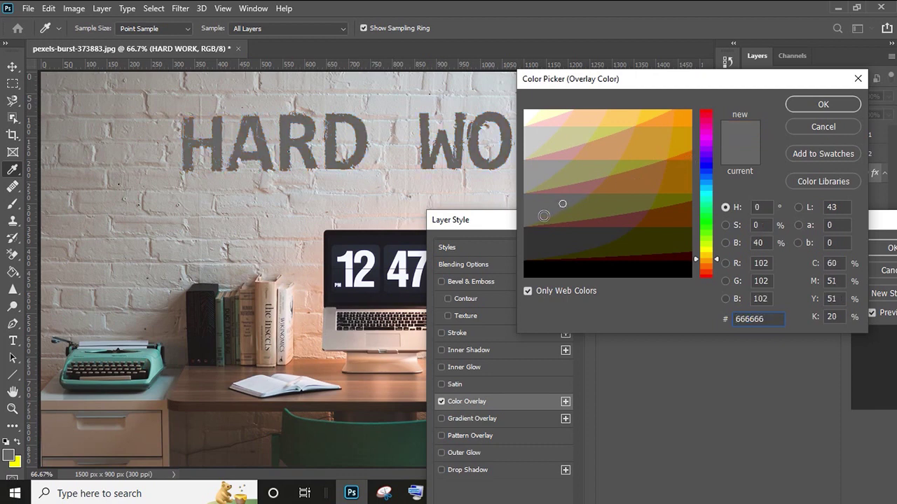
left_click(538, 189)
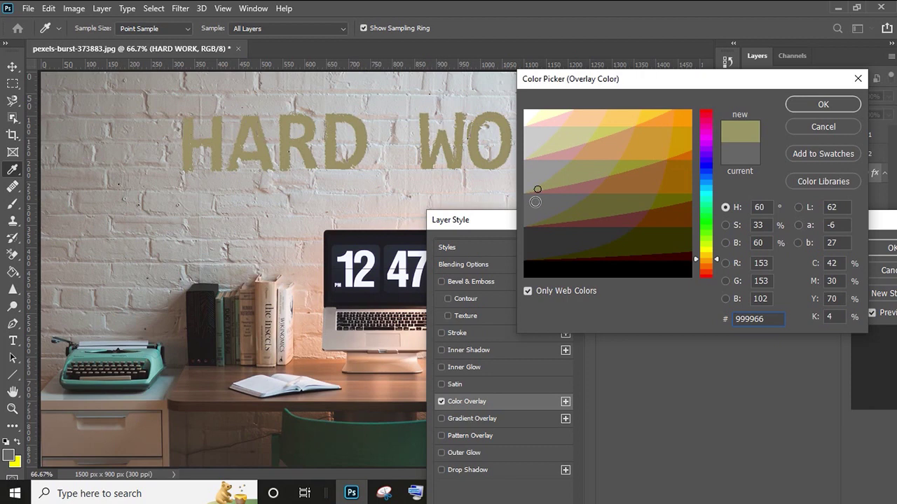
left_click(536, 212)
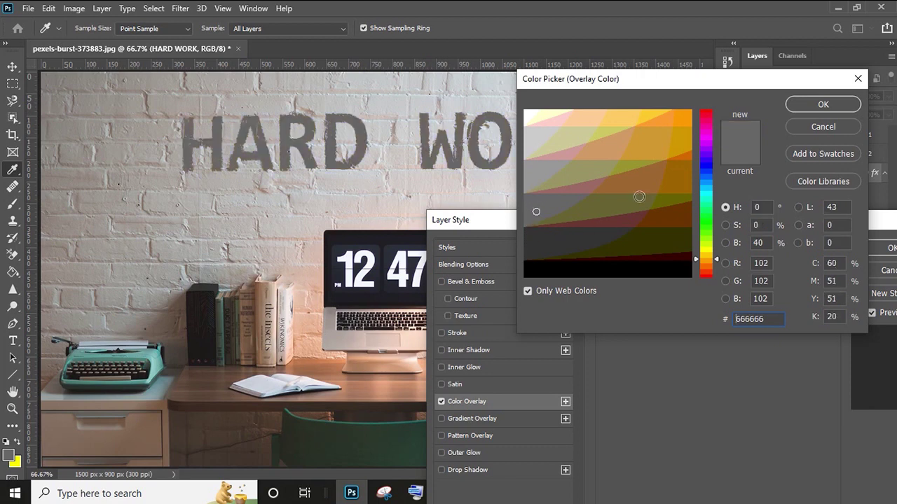
left_click(821, 107)
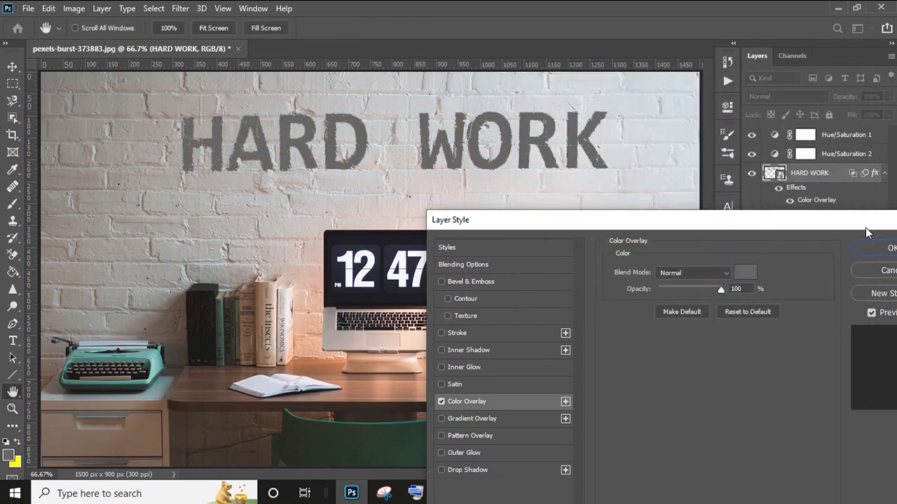
left_click_drag(866, 222, 776, 219)
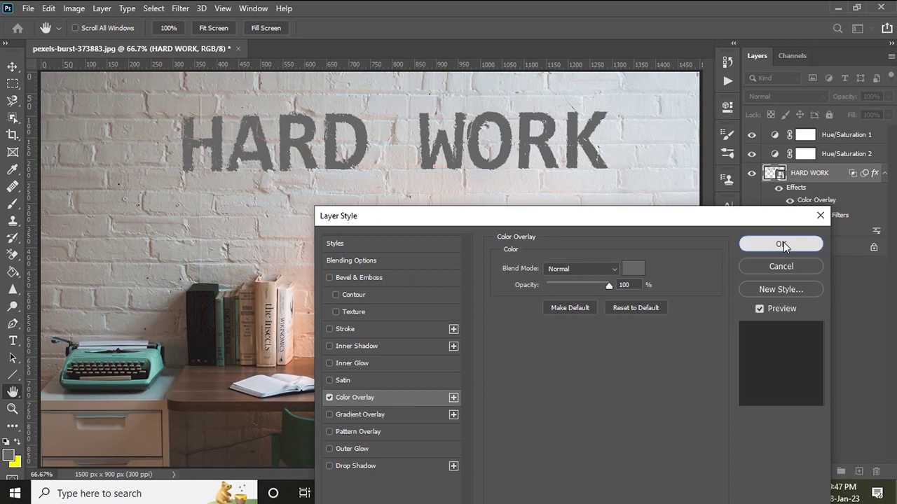
Apply the gray Color Overlay style to the HARD WORK text and deselect its layer
left_click(780, 244)
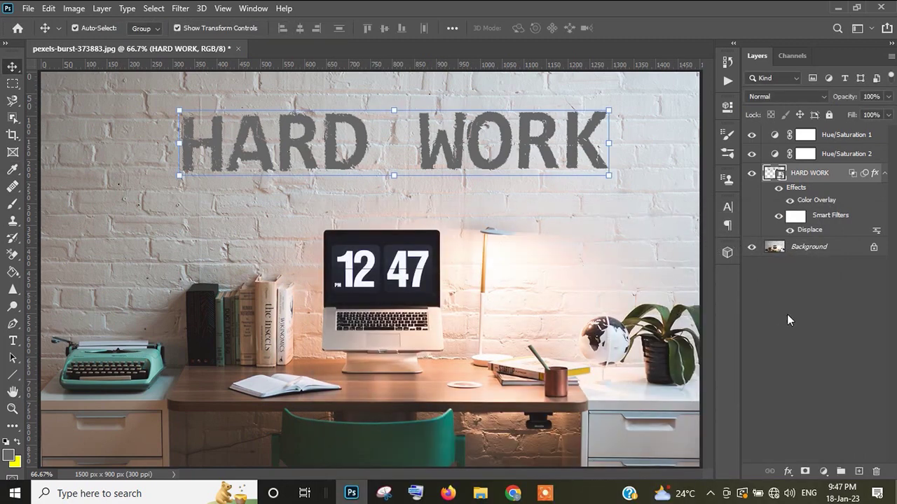
left_click(787, 314)
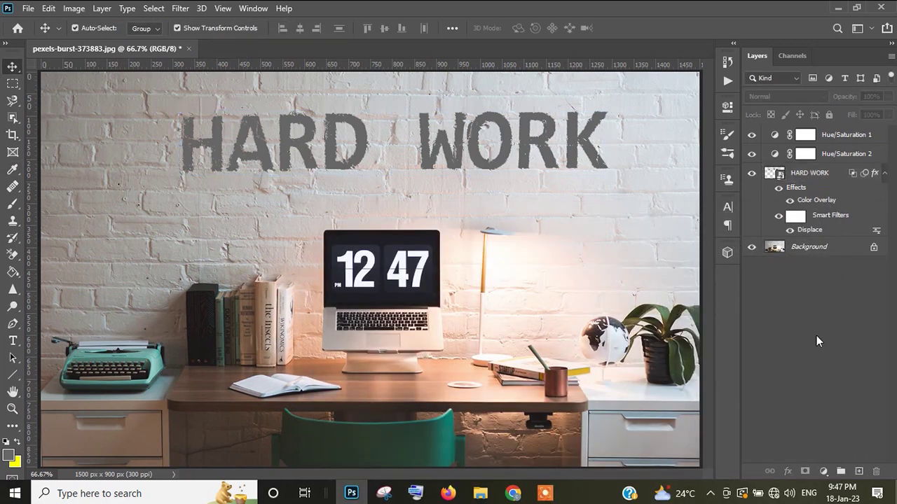